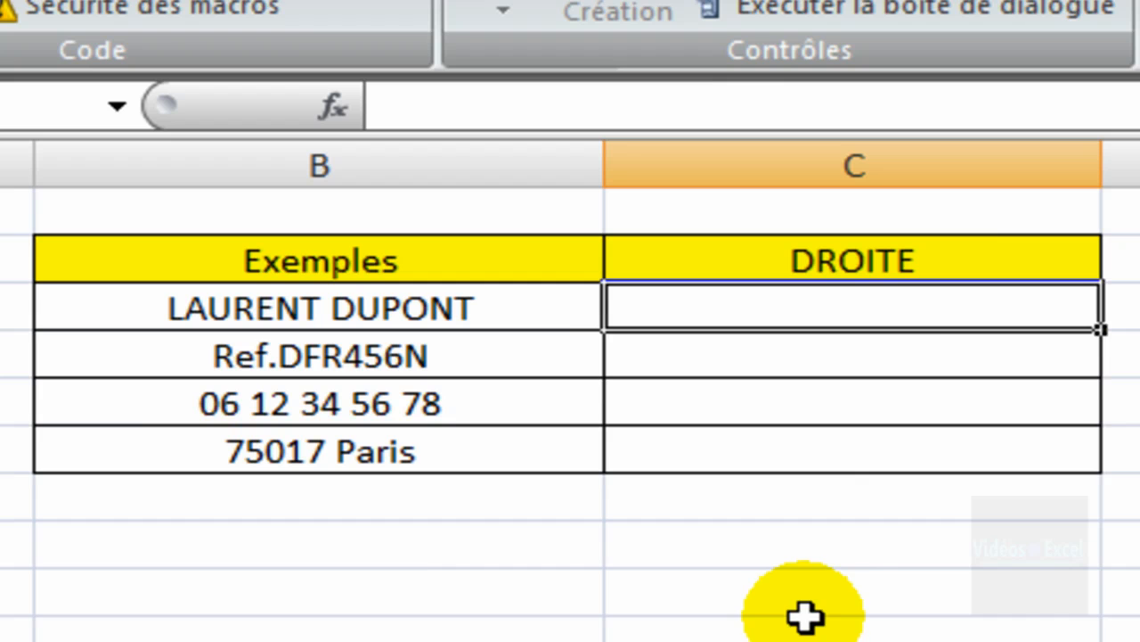
left_click(828, 348)
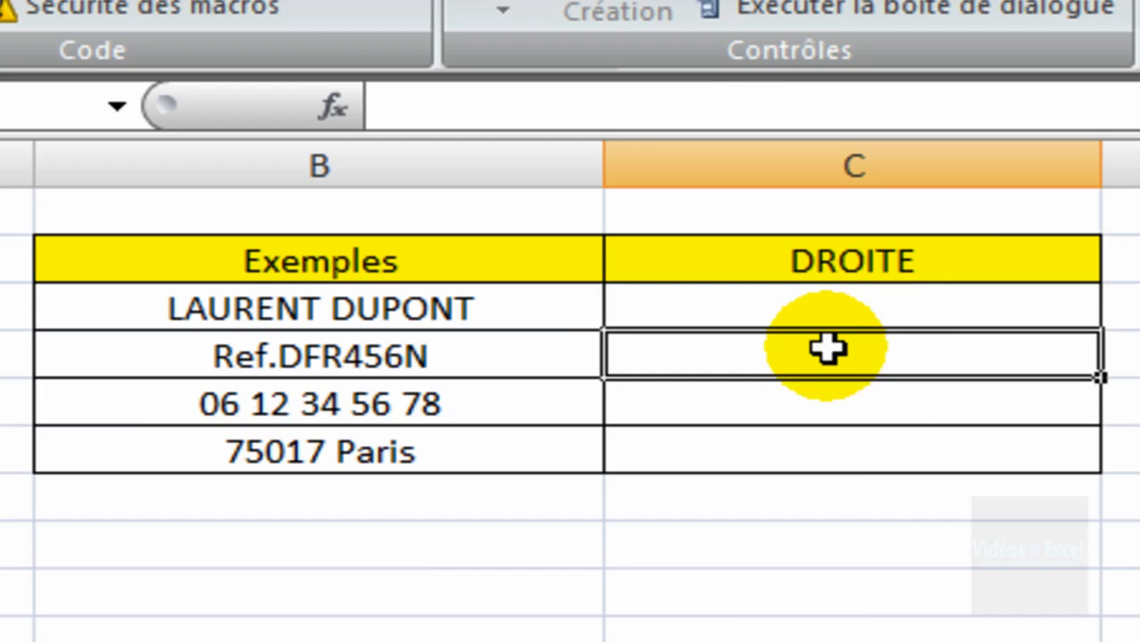
left_click(833, 319)
left_click(817, 353)
left_click(817, 317)
left_click(517, 312)
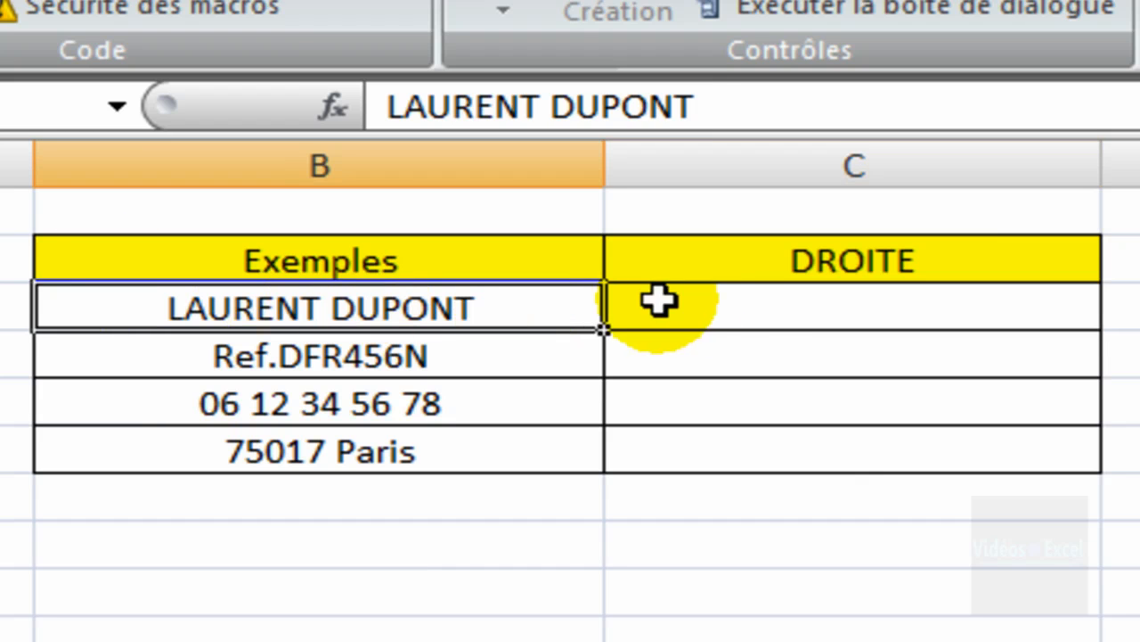
left_click(740, 307)
left_click(466, 306)
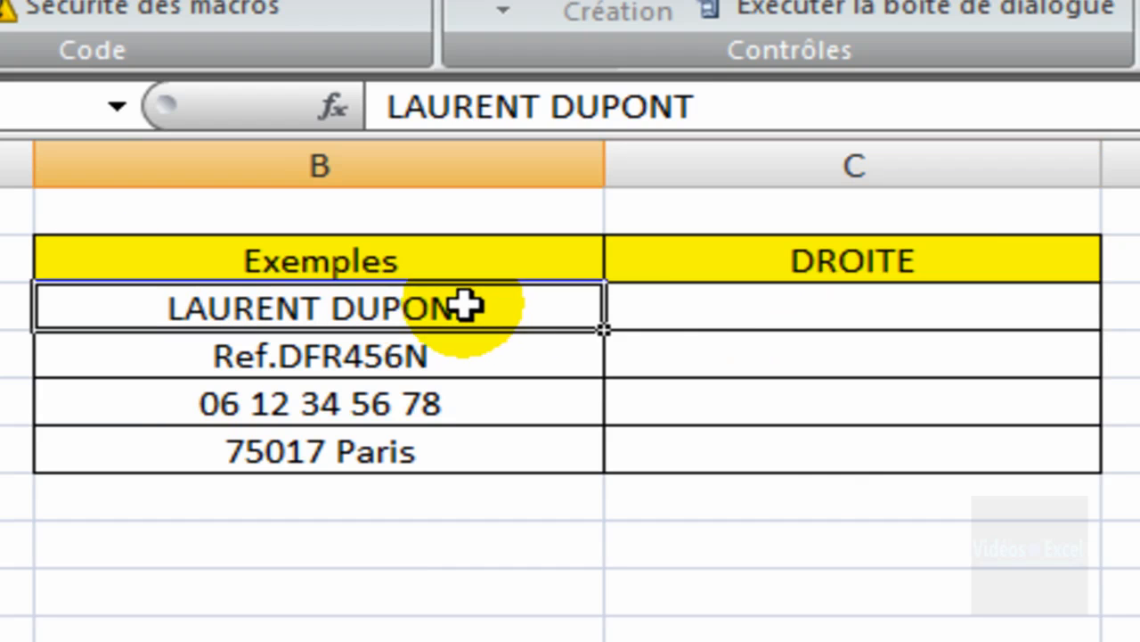
Enter =DROITE(B3;6) in cell C3 to extract the last six characters of the full name in B3.
left_click(669, 308)
type("=dr")
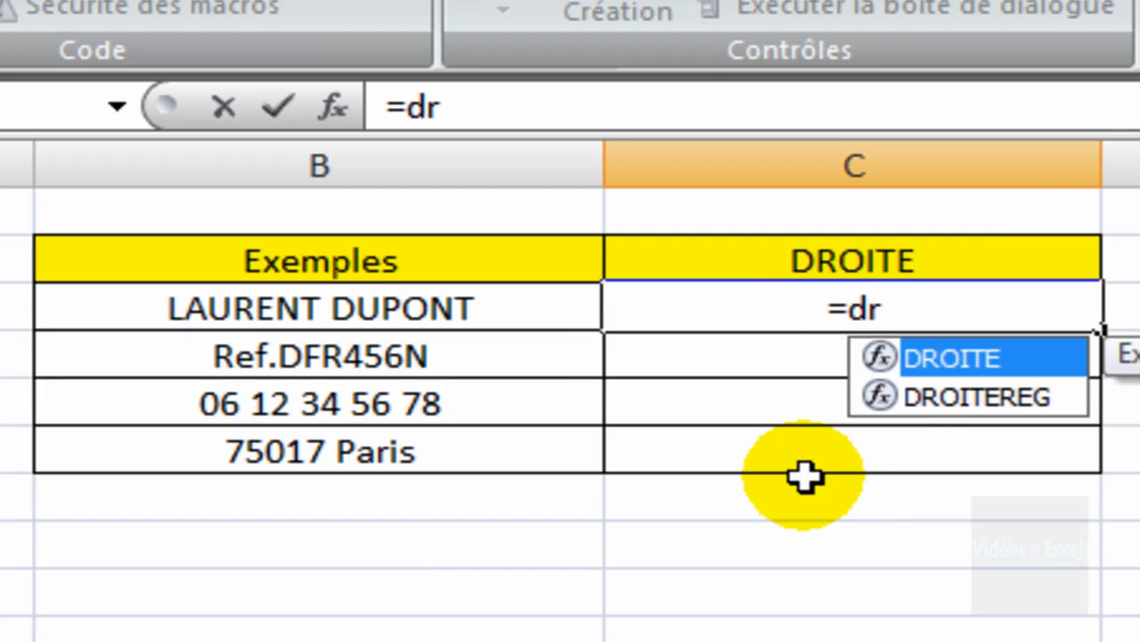
key("Tab")
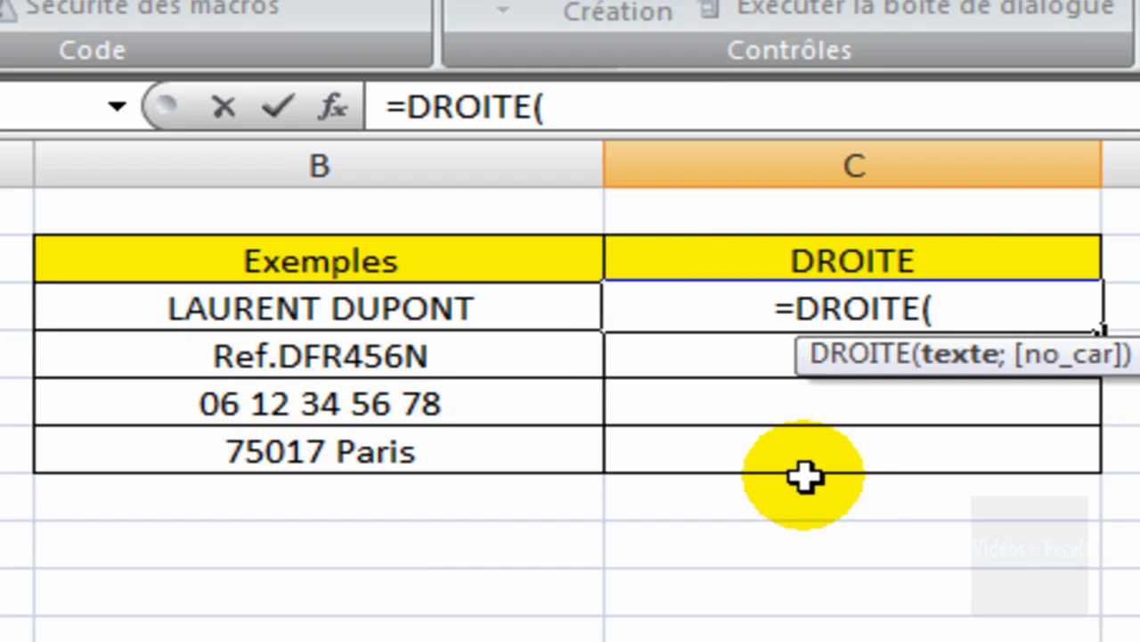
left_click(376, 305)
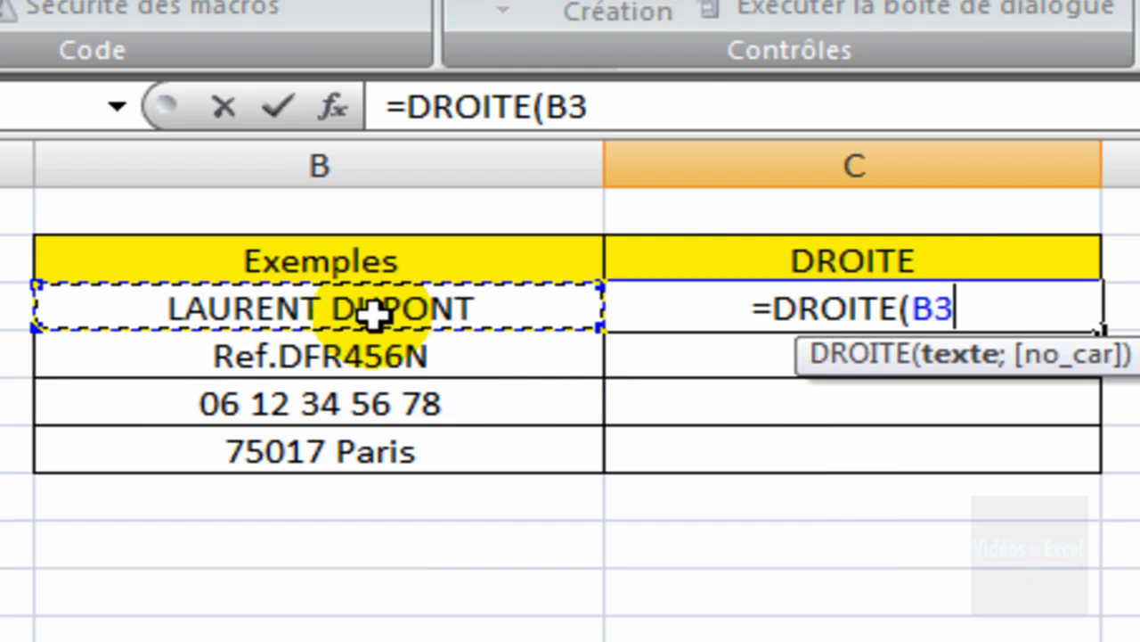
type(";")
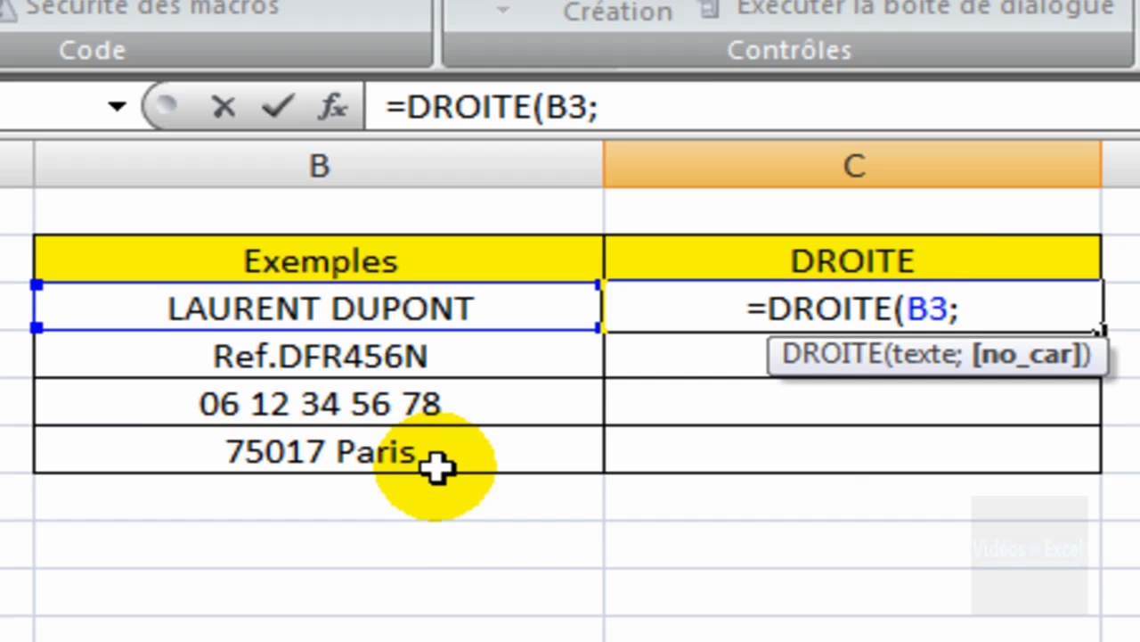
left_click_drag(769, 364, 713, 534)
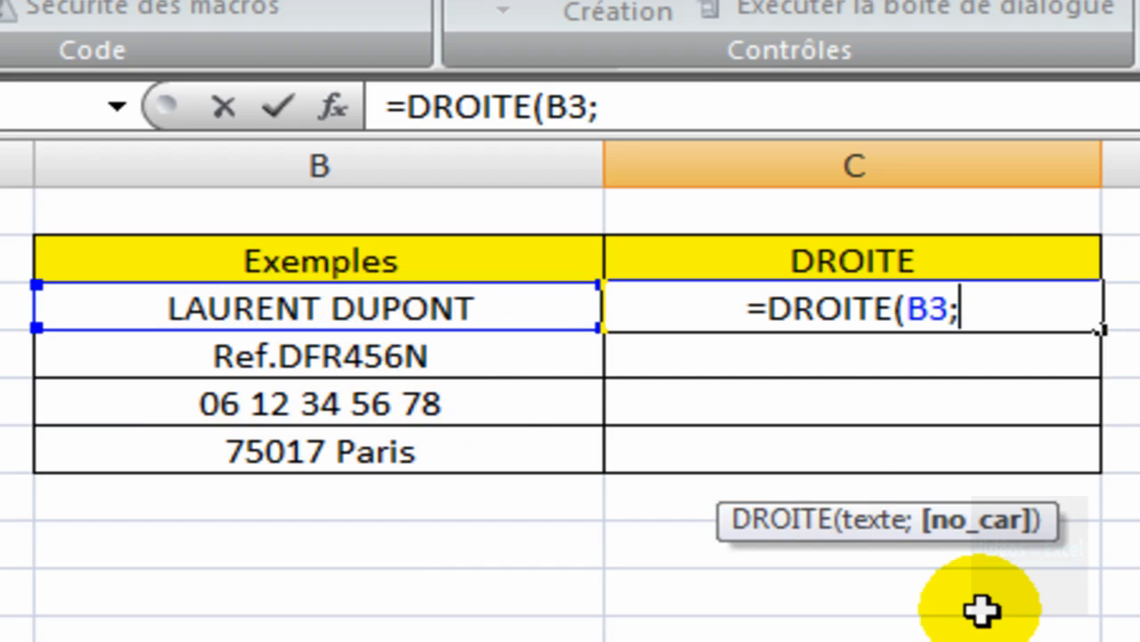
type("6)")
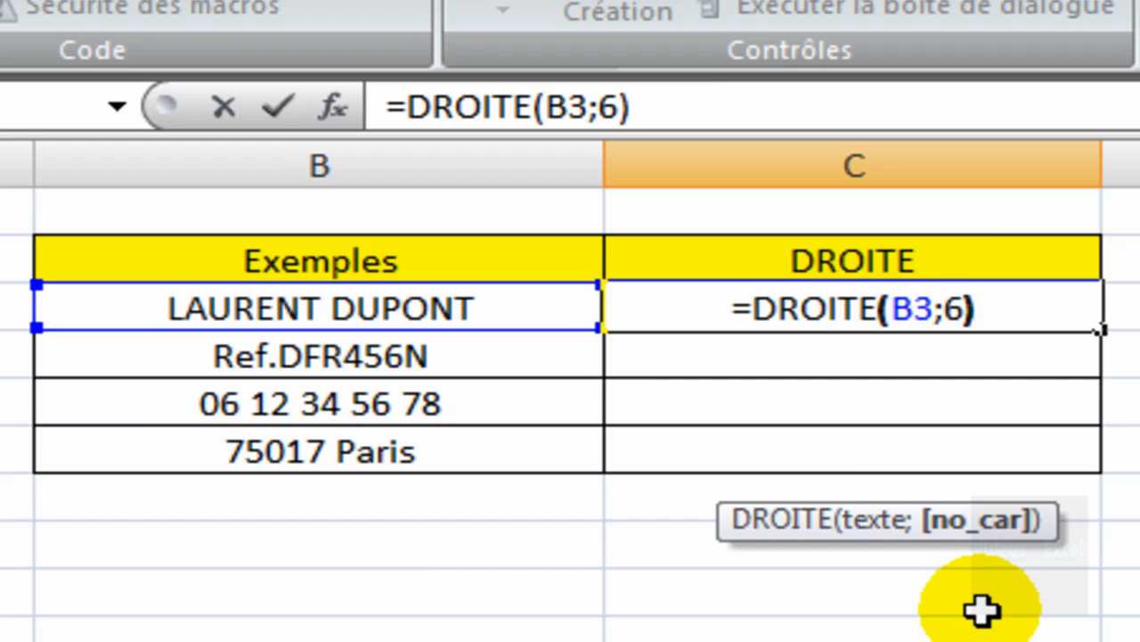
key("ctrl+Return")
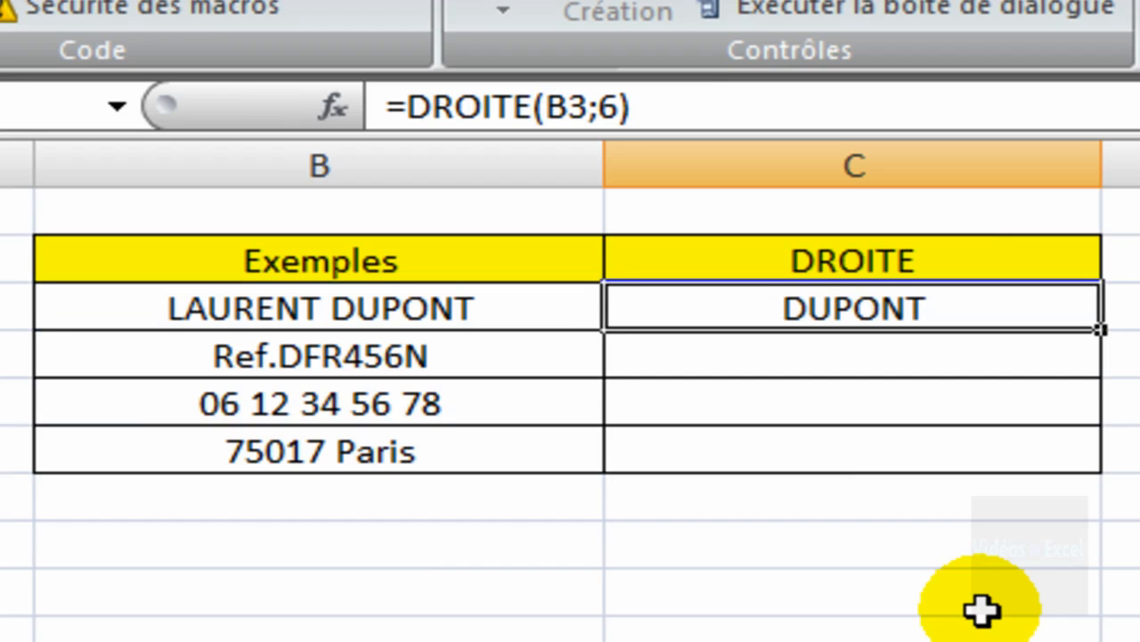
Enter =DROITE(B4;7) in cell C4 to extract the last seven characters of the reference in B4.
key("Down")
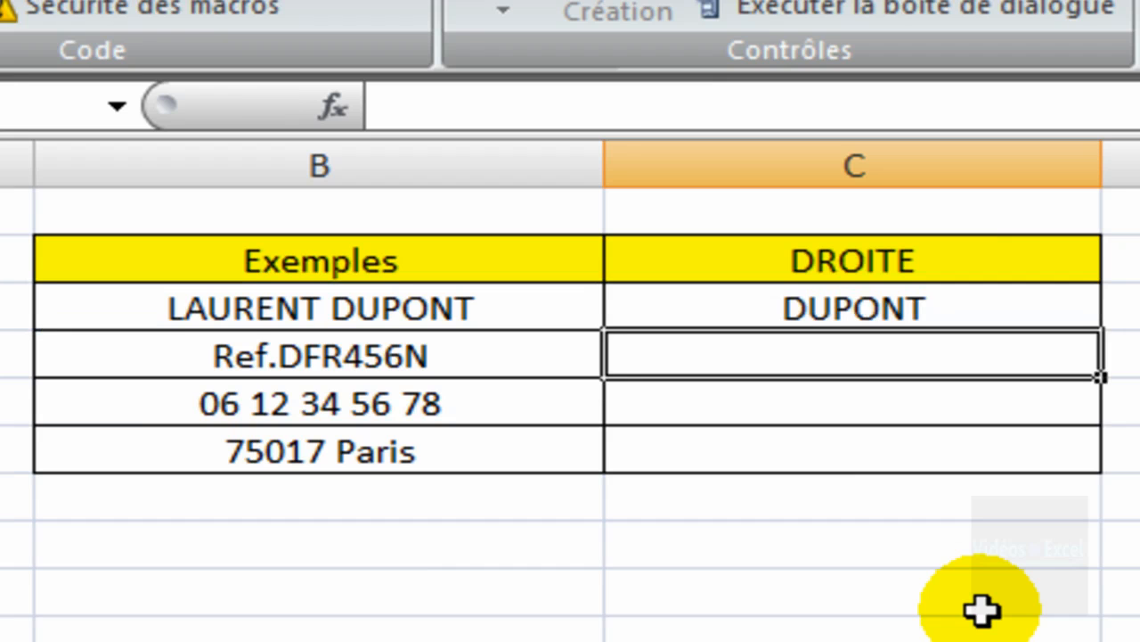
key("Left")
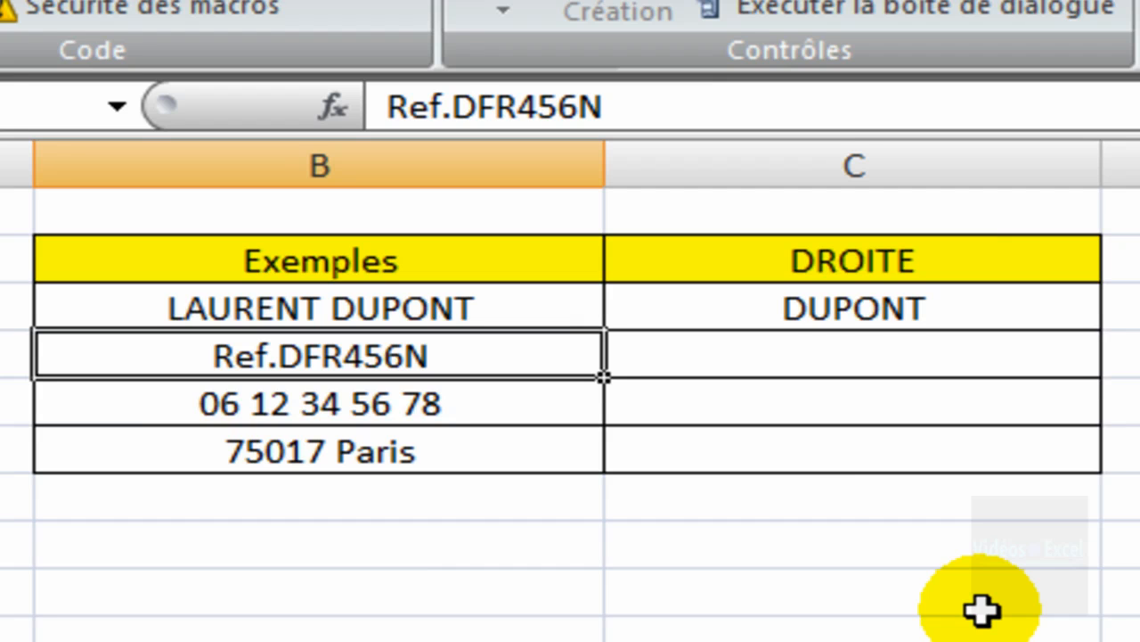
key("Right")
type("=dr")
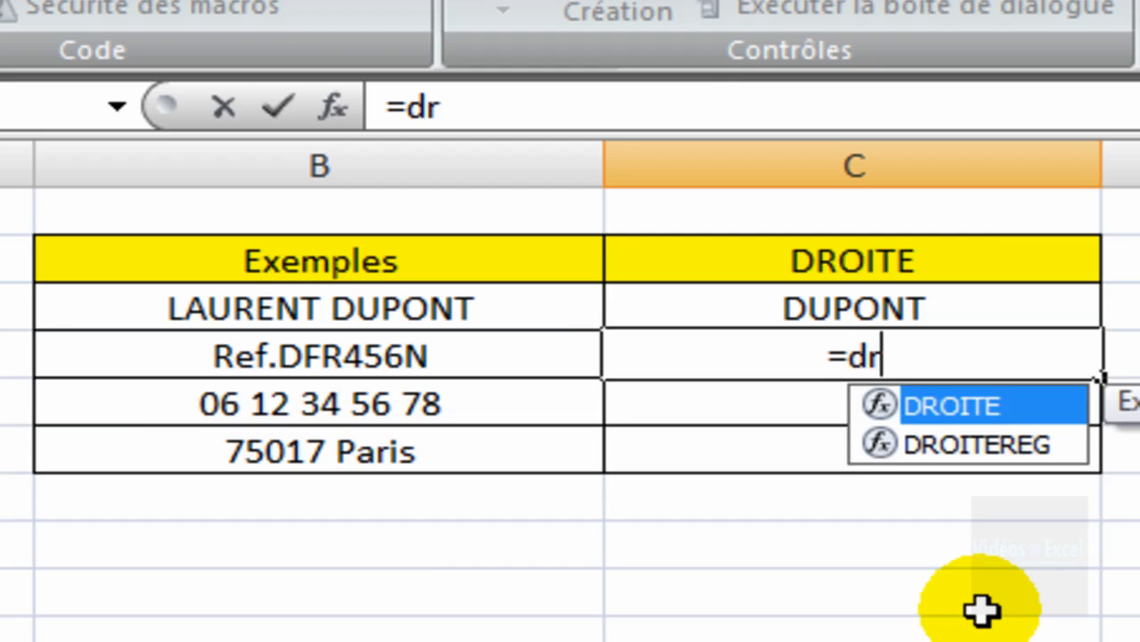
key("Tab")
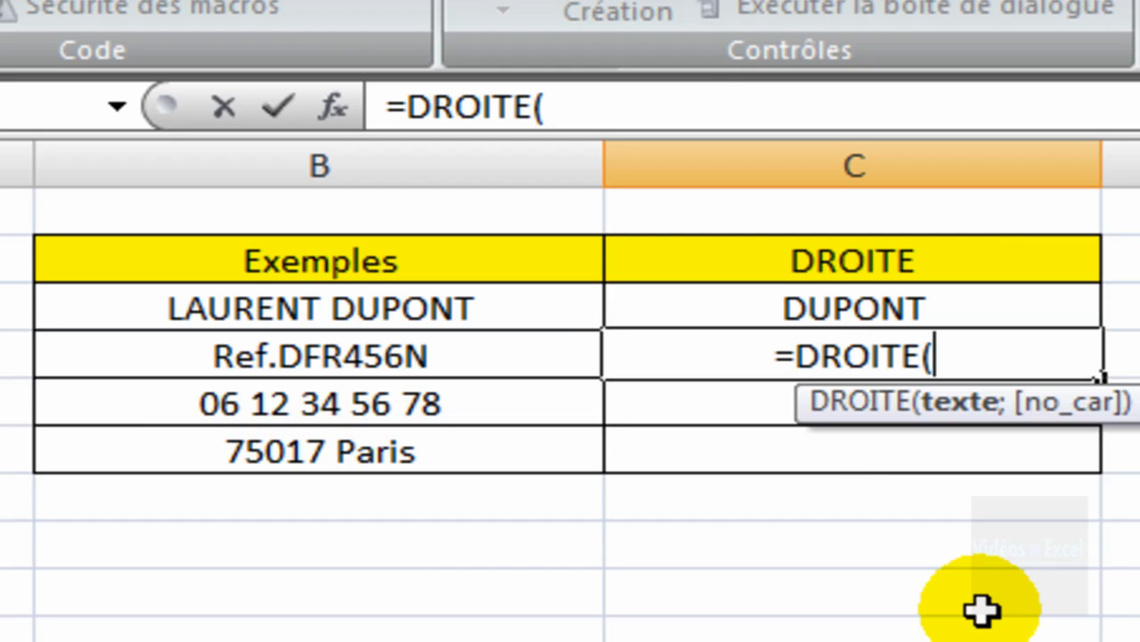
left_click(482, 364)
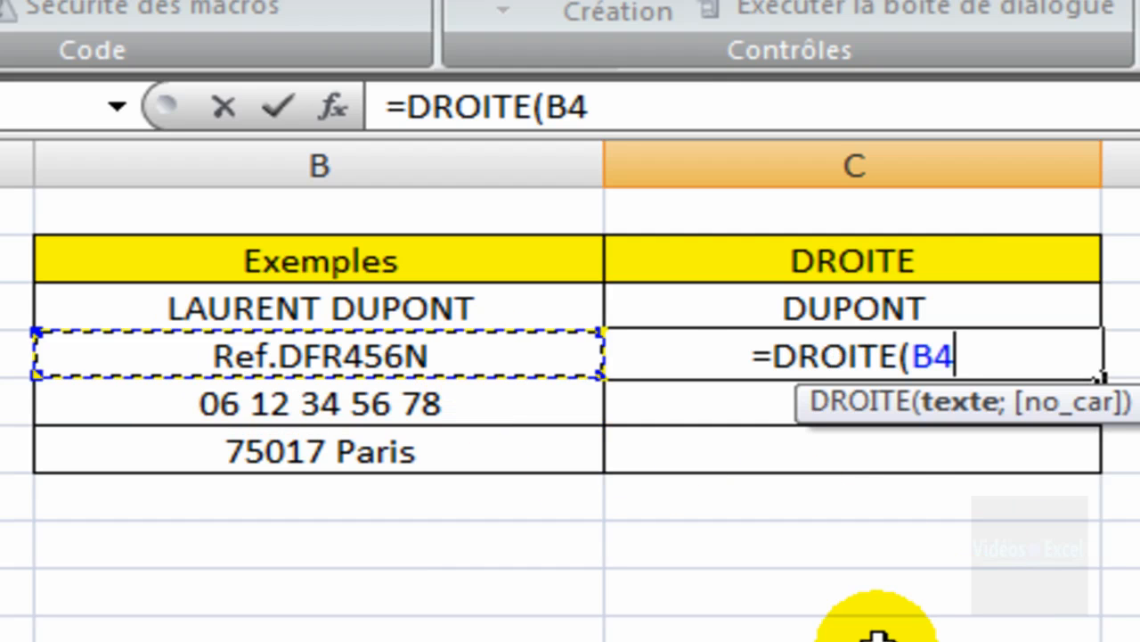
type(";")
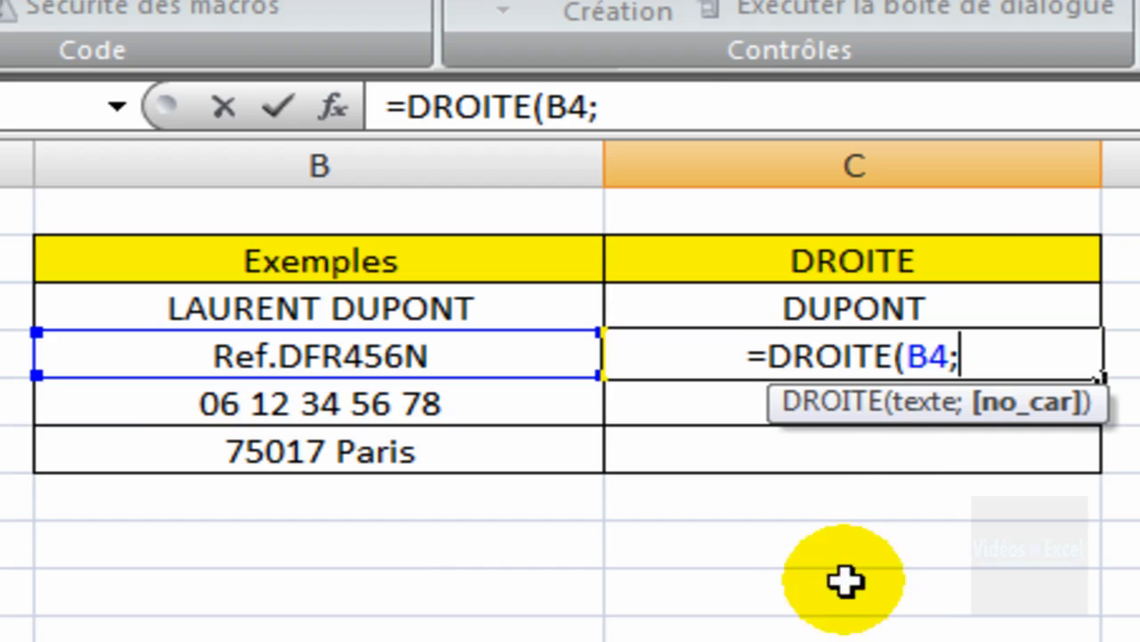
left_click_drag(763, 414, 636, 594)
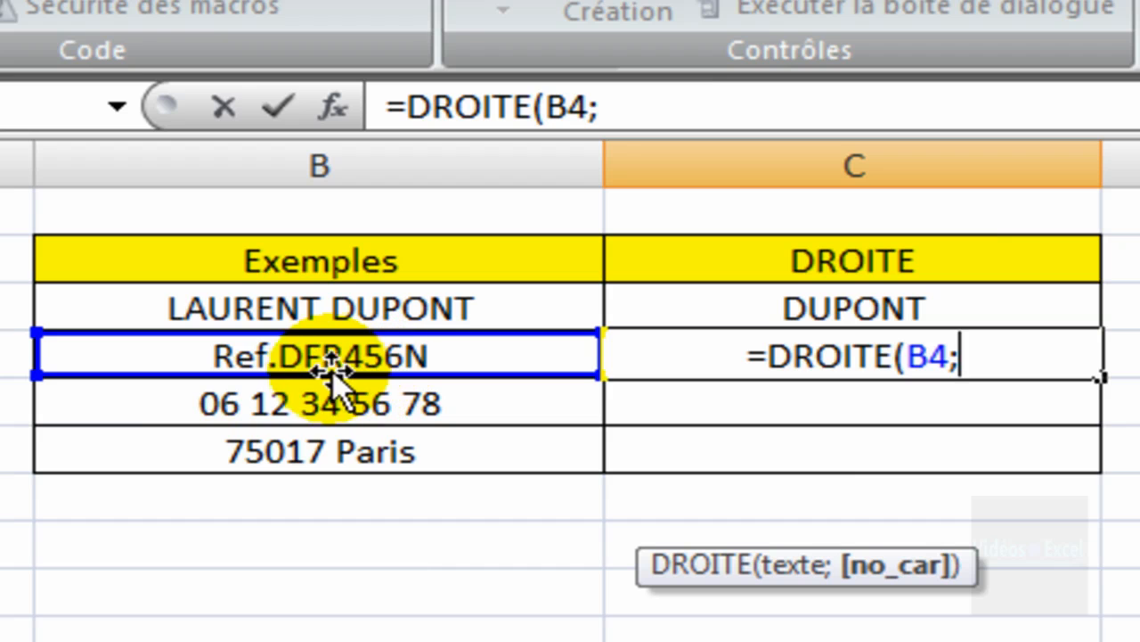
type("7)")
key("Return")
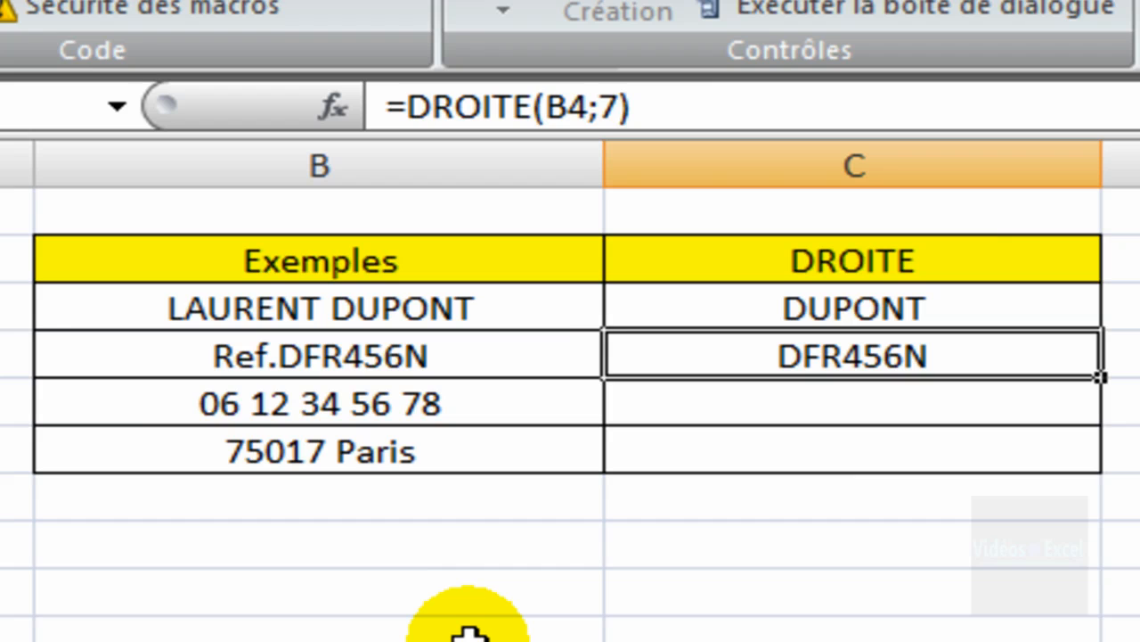
Enter =DROITE(B5;5) in cell C5 to extract the last five characters of the phone number in B5.
key("Down")
key("Left")
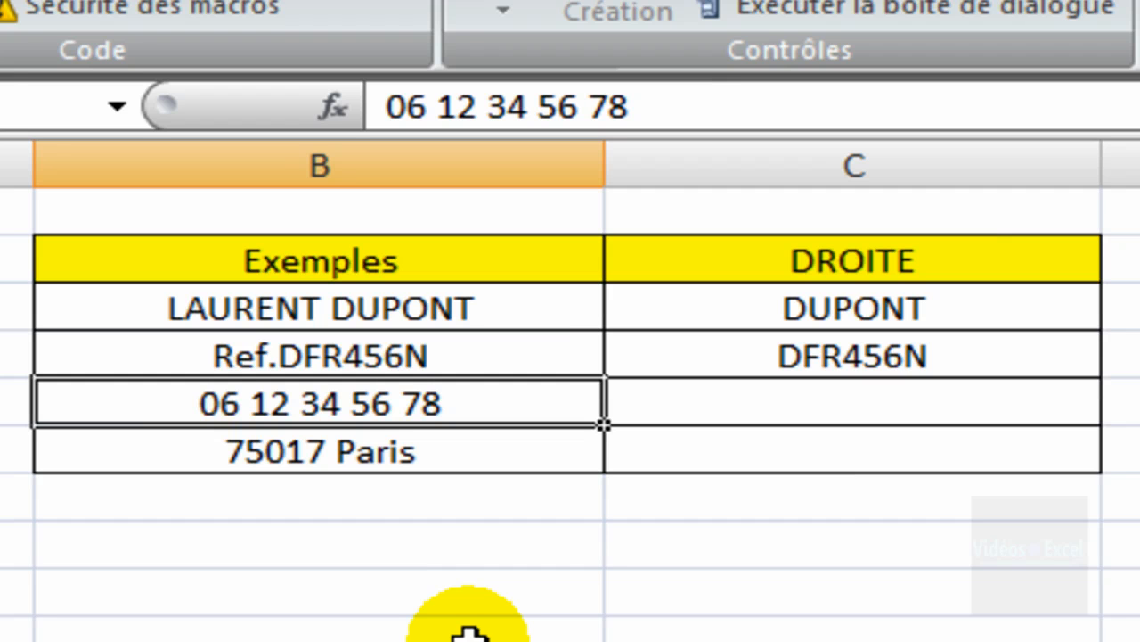
key("Right")
type("=dr")
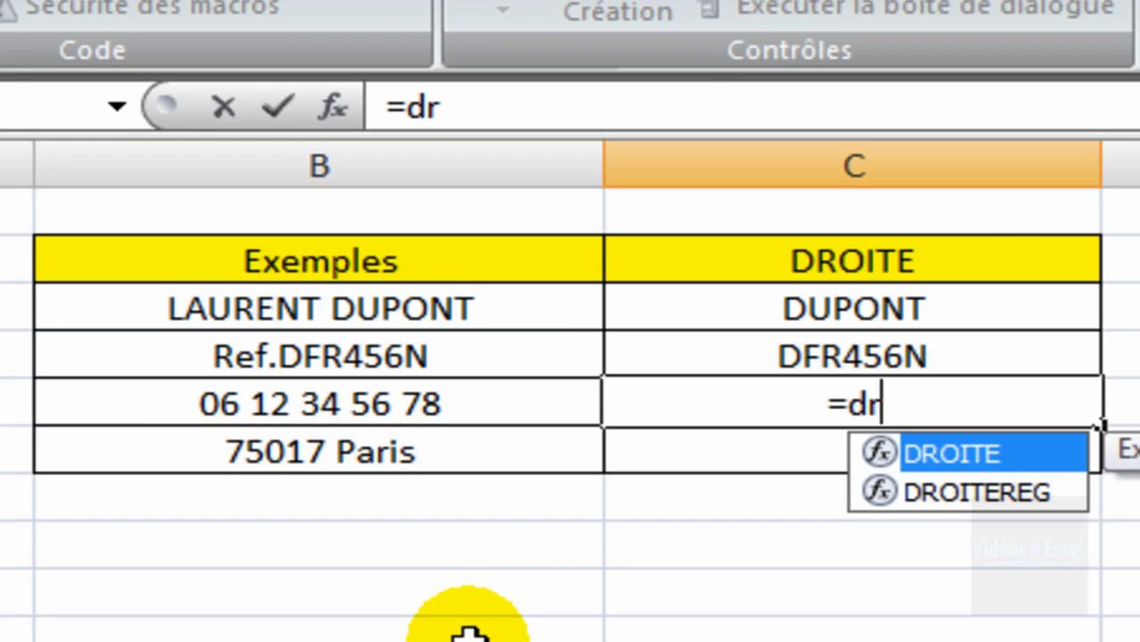
key("Tab")
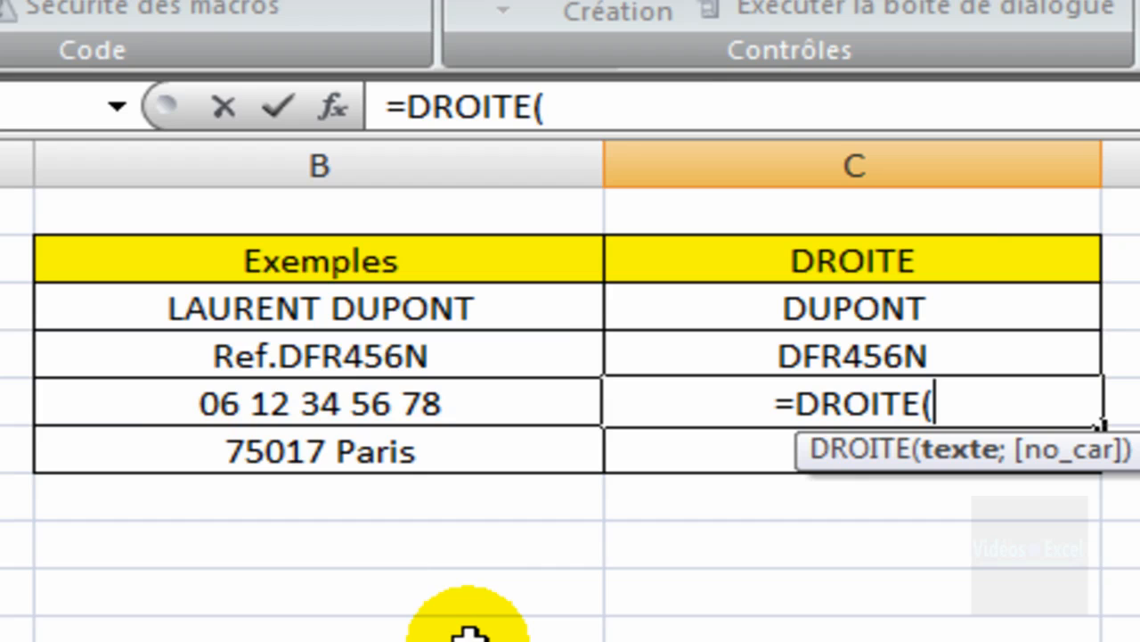
left_click(300, 397)
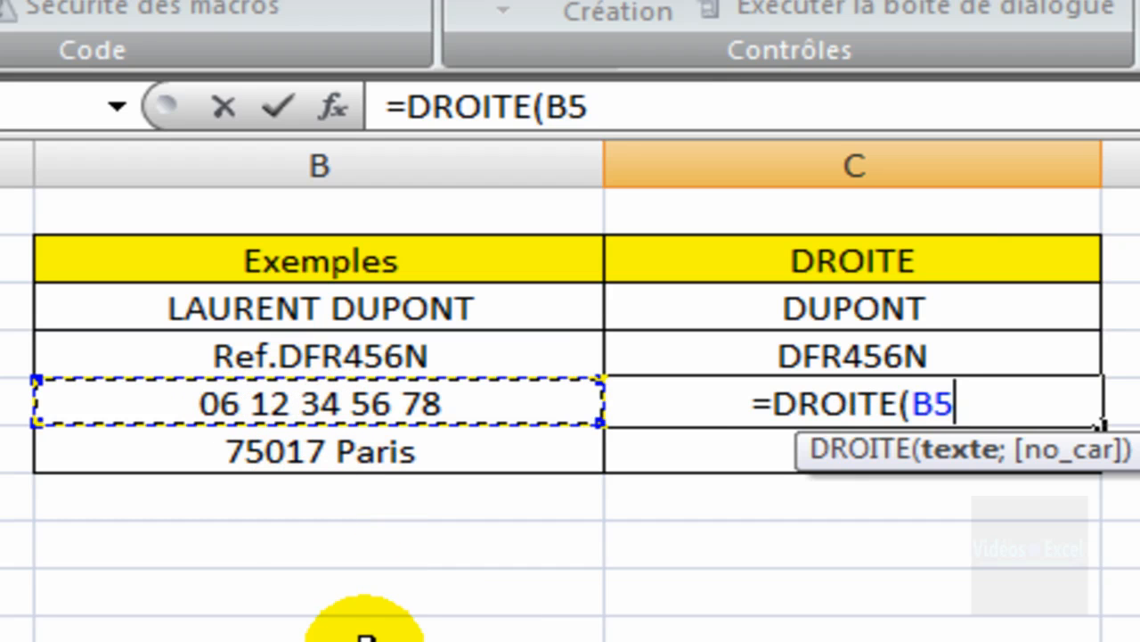
type(";")
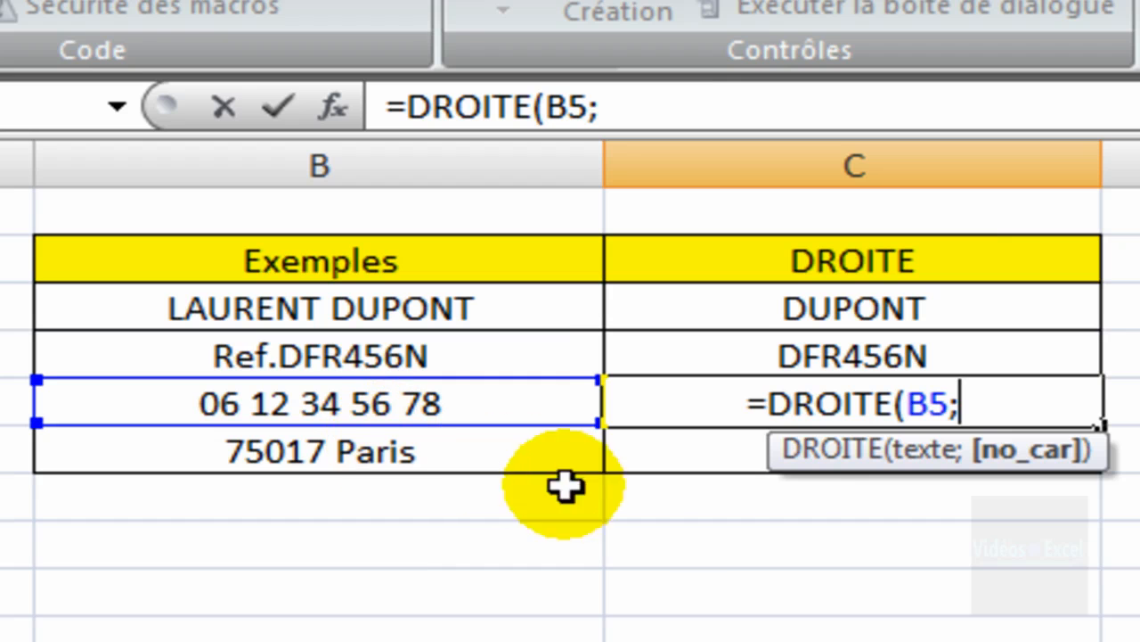
left_click_drag(772, 455, 744, 540)
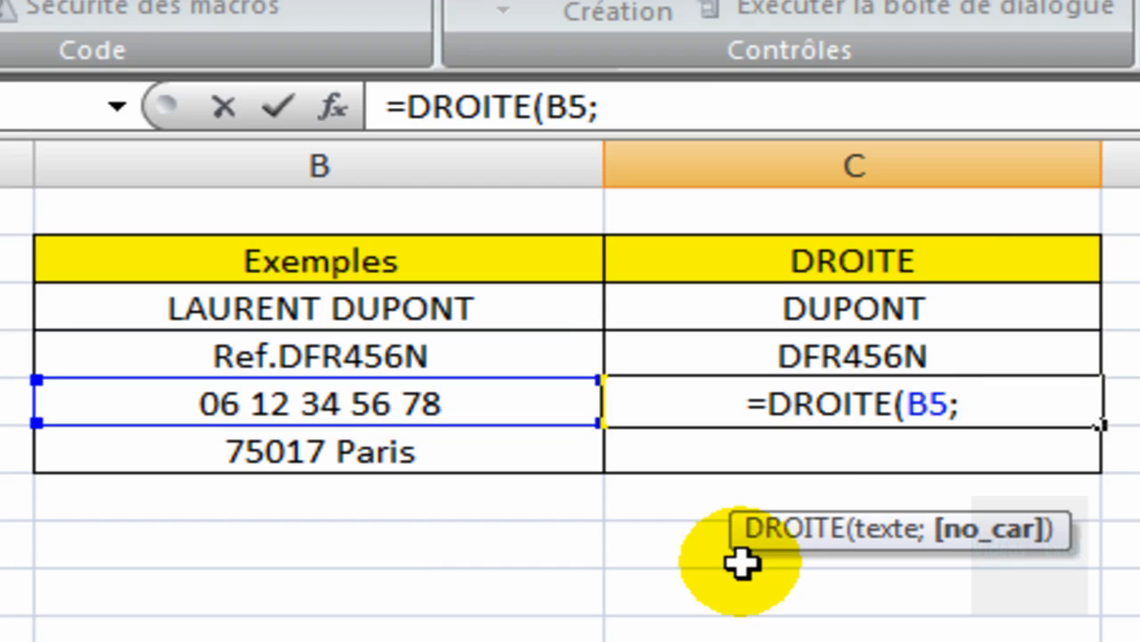
type("5")
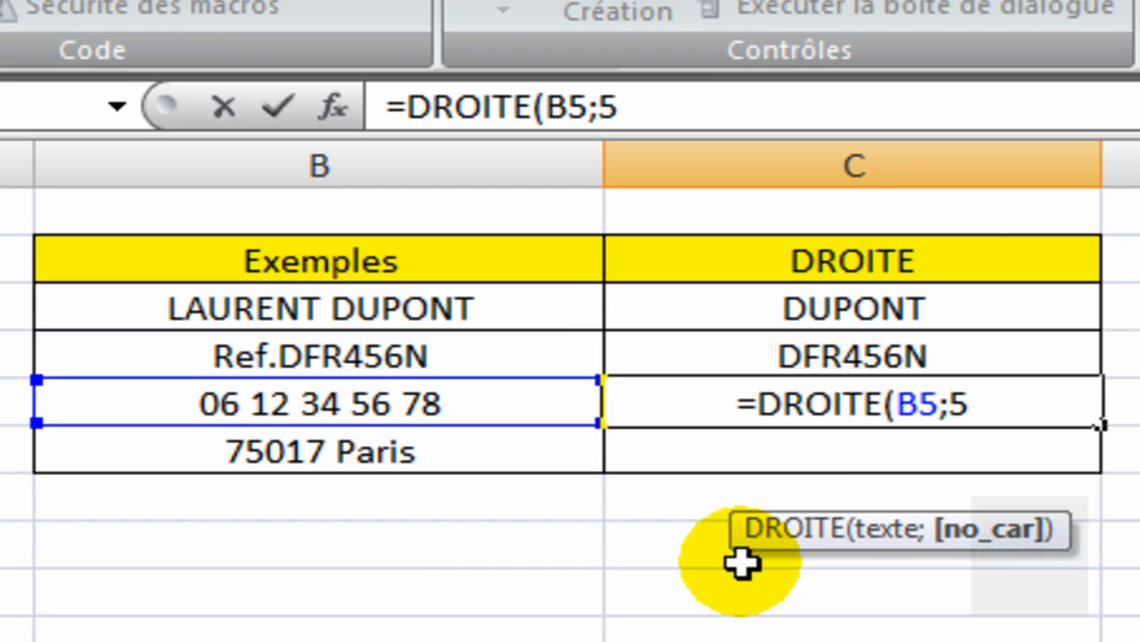
type(")")
key("ctrl+Return")
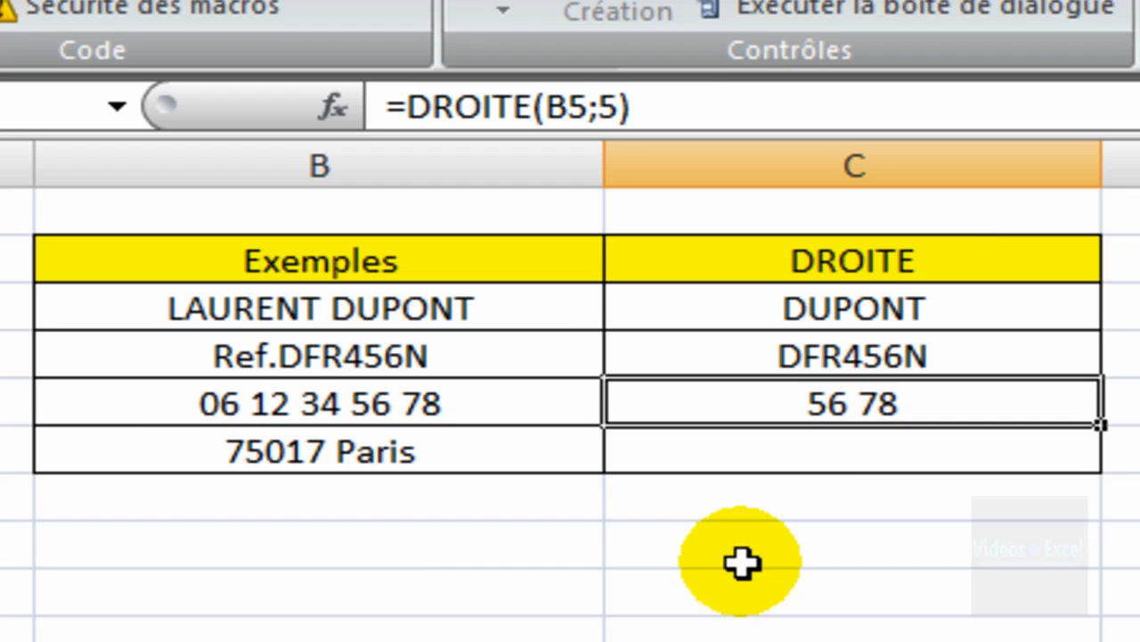
key("Down")
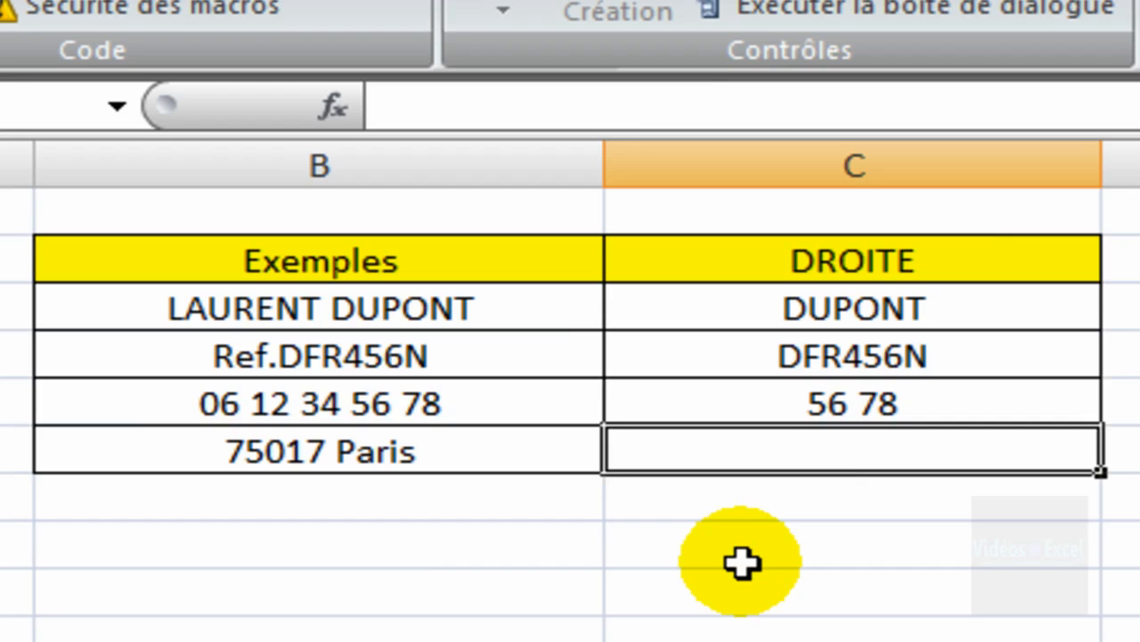
key("Left")
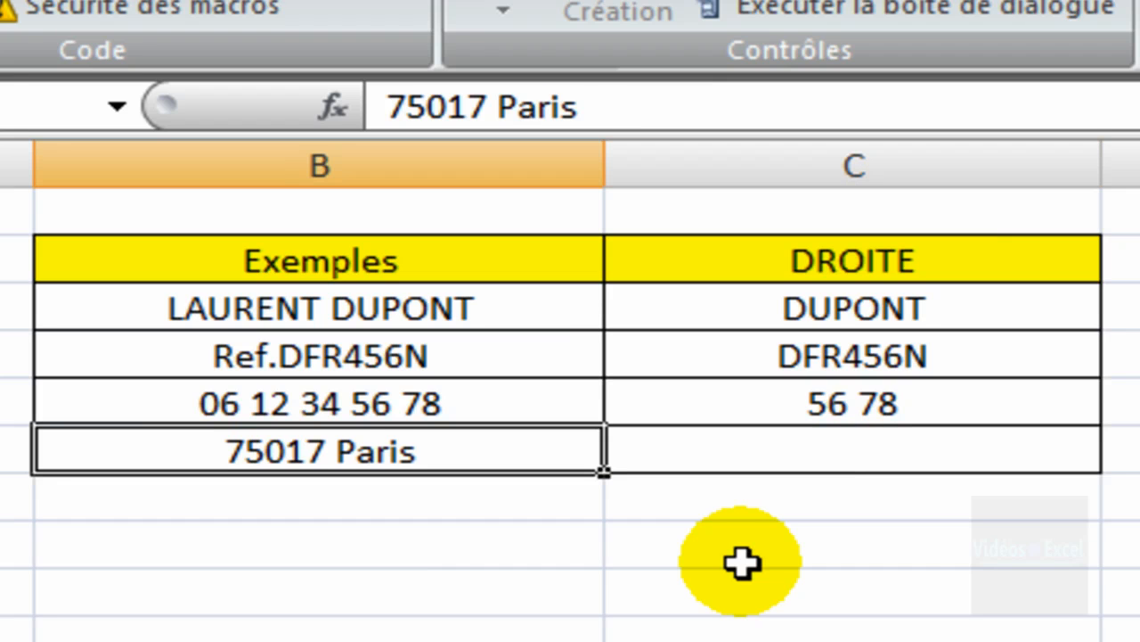
key("Right")
key("Left")
key("Right")
key("Left")
key("Right")
key("Left")
key("Right")
key("Left")
key("Right")
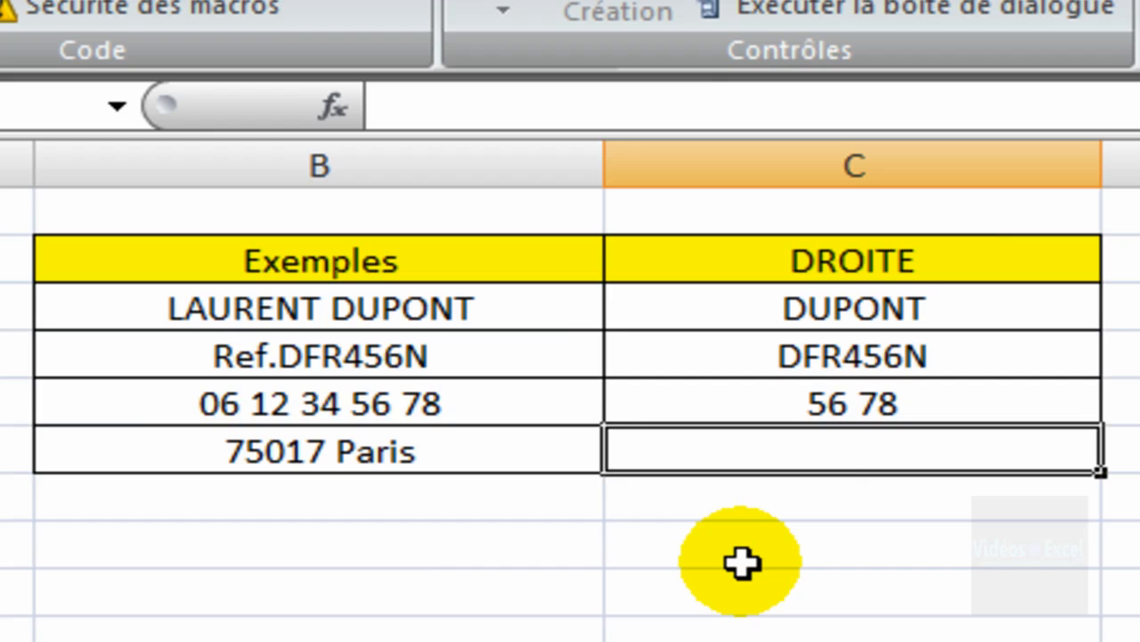
type("=dr")
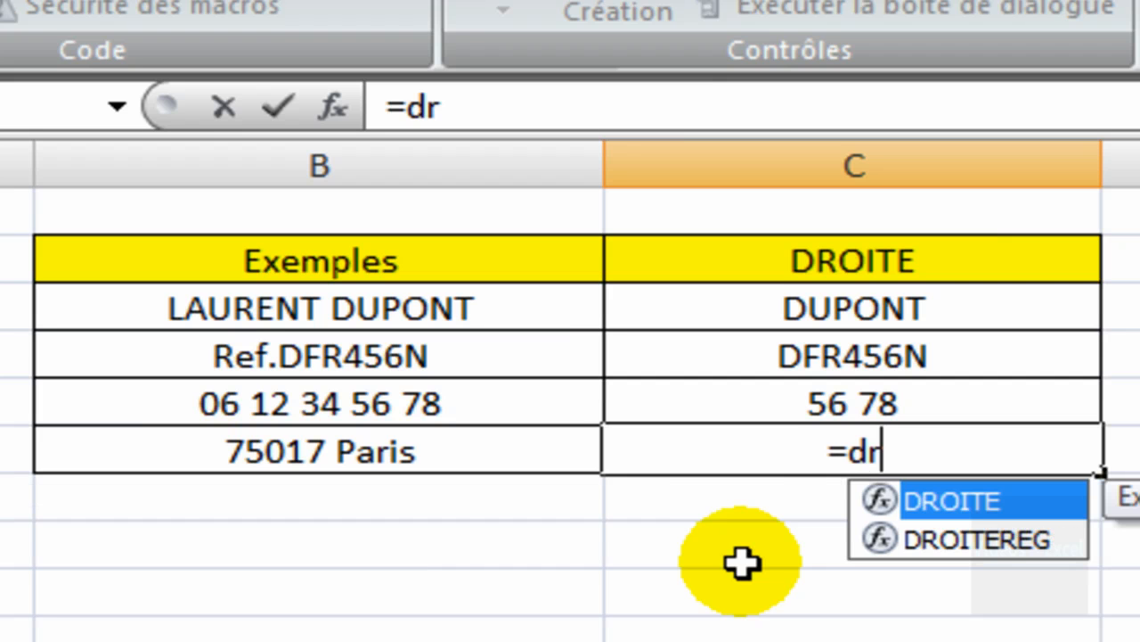
key("Tab")
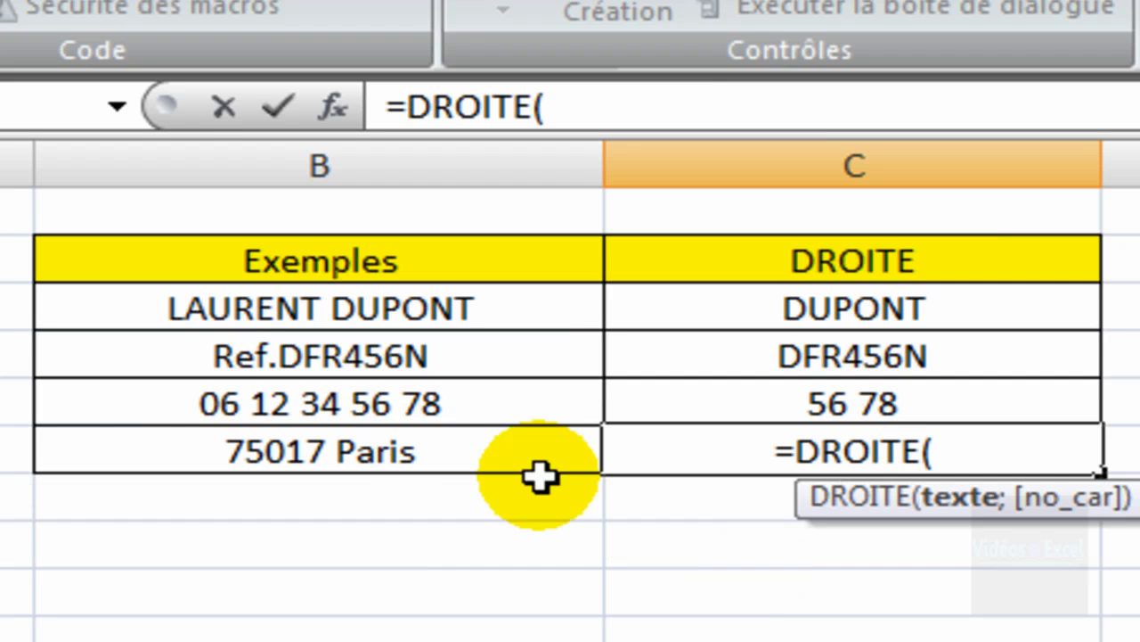
left_click(423, 443)
type(";")
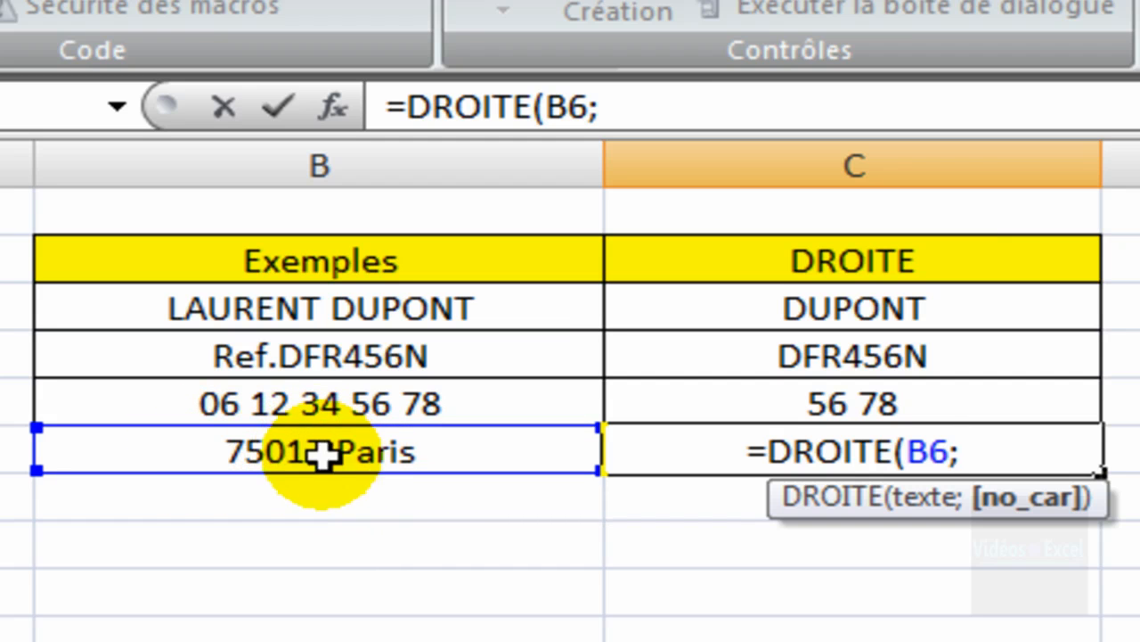
key("Escape")
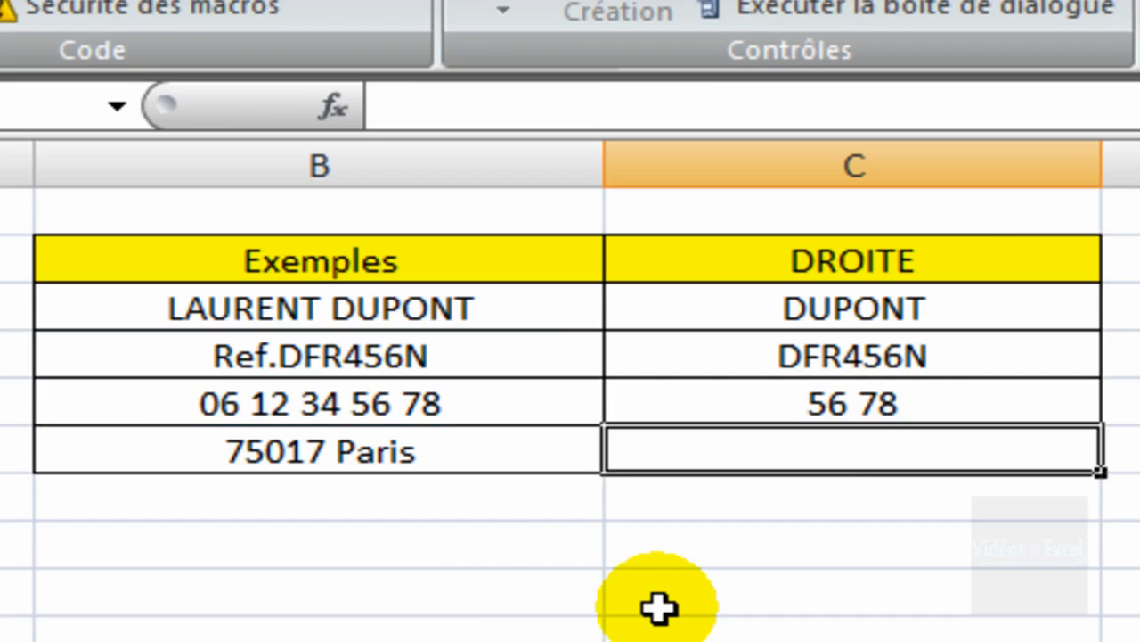
Enter =NBCAR(B6) in cell C8 to count the characters of the postcode and city text in B6.
left_click(840, 540)
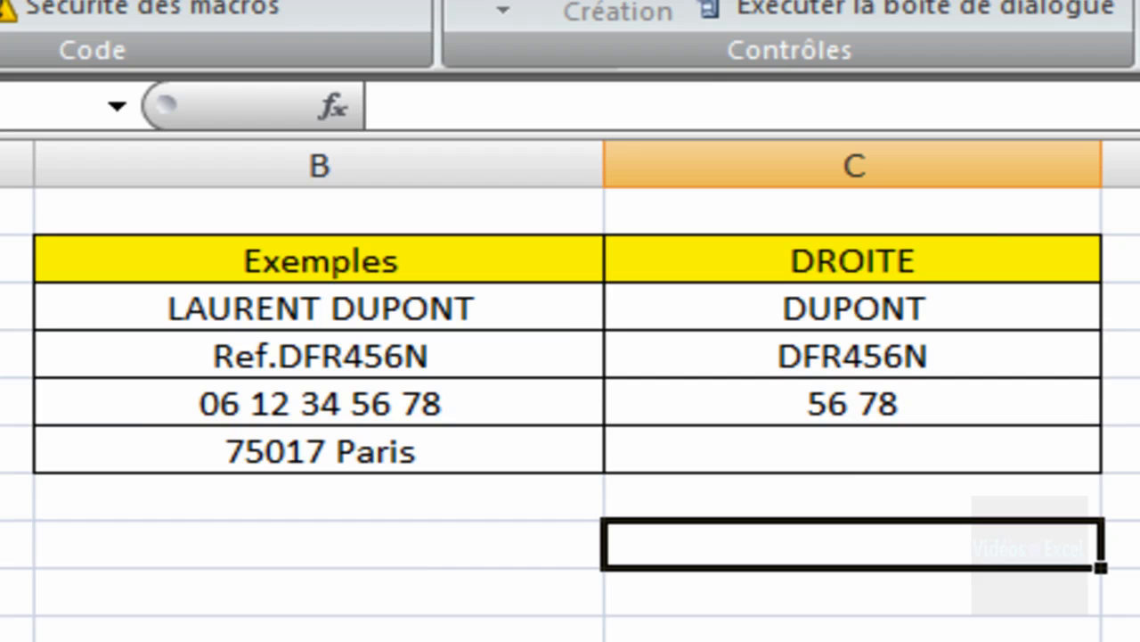
type("nbca")
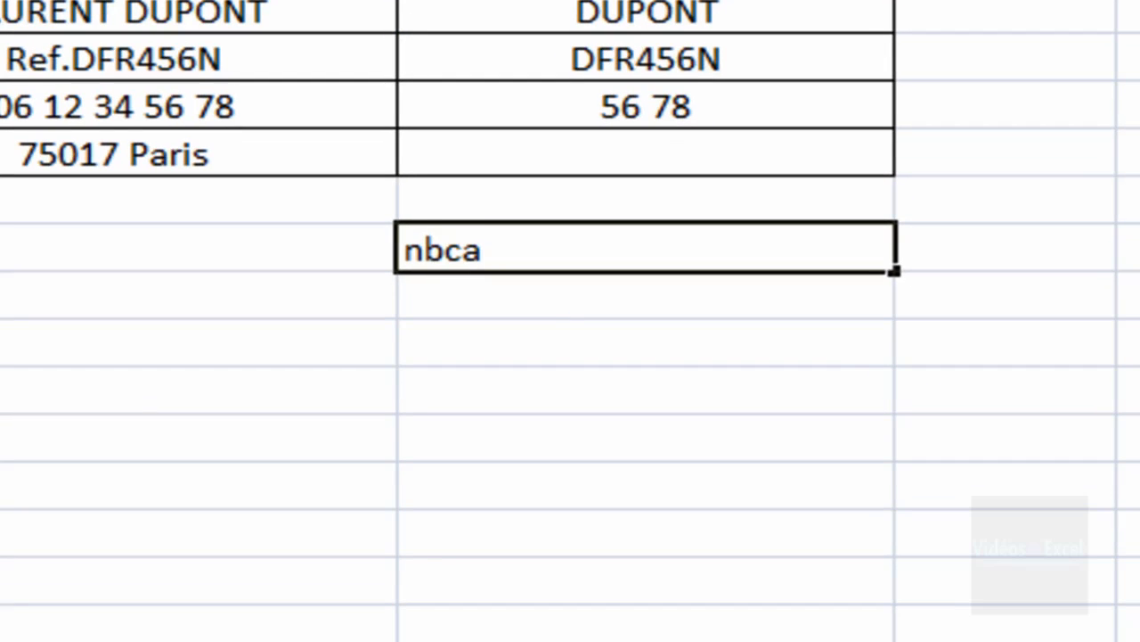
key("BackSpace")
key("BackSpace")
key("BackSpace")
key("BackSpace")
type("=nbc")
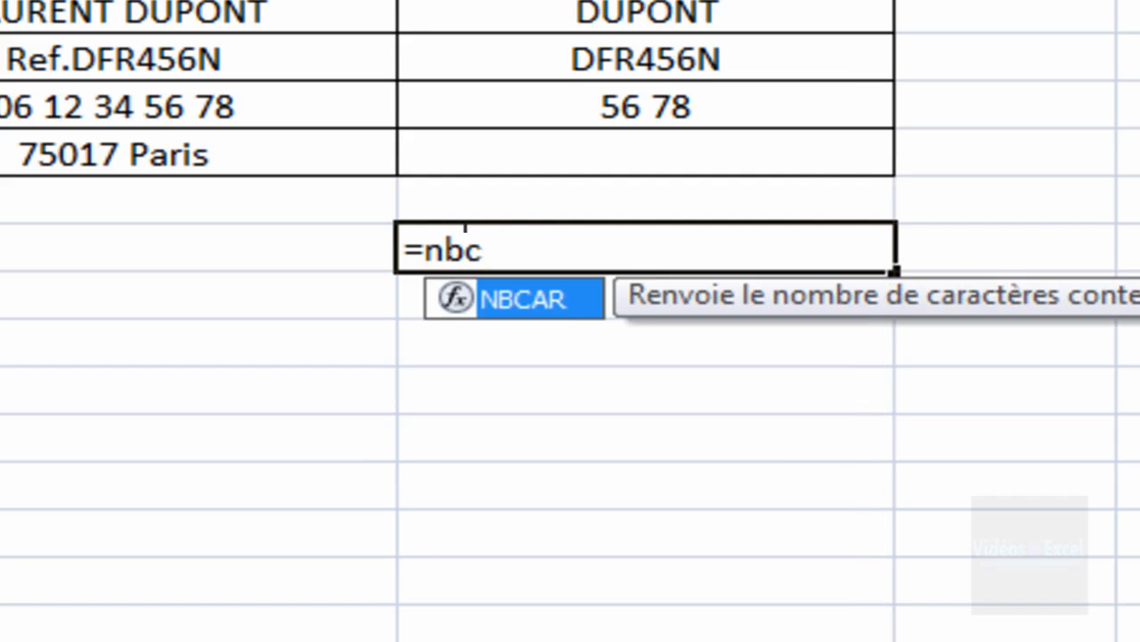
key("Tab")
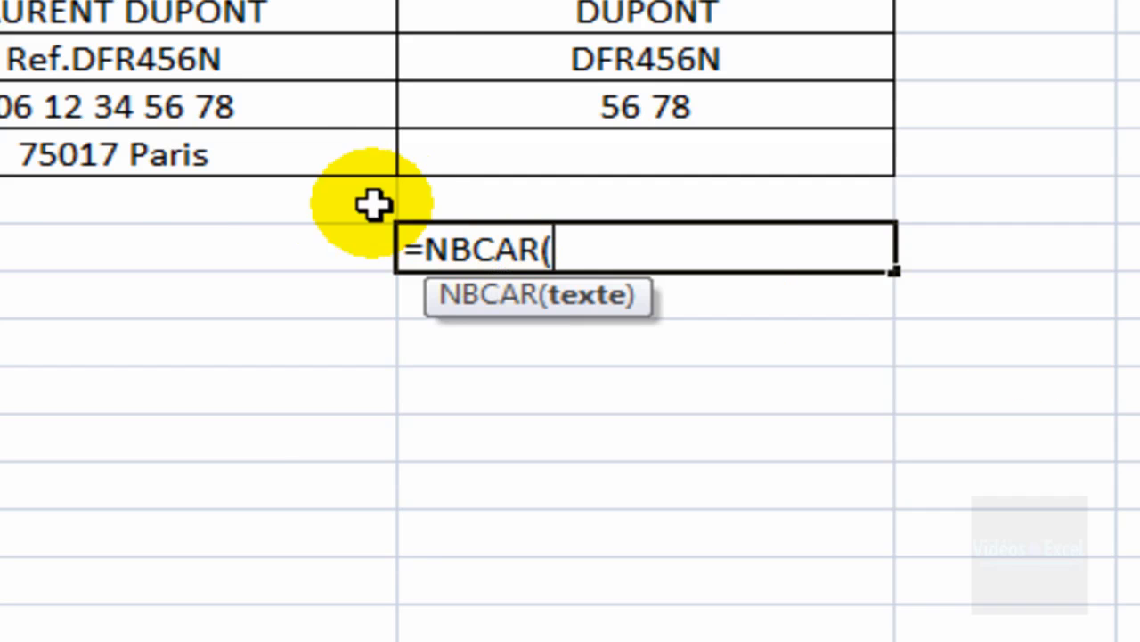
left_click(184, 156)
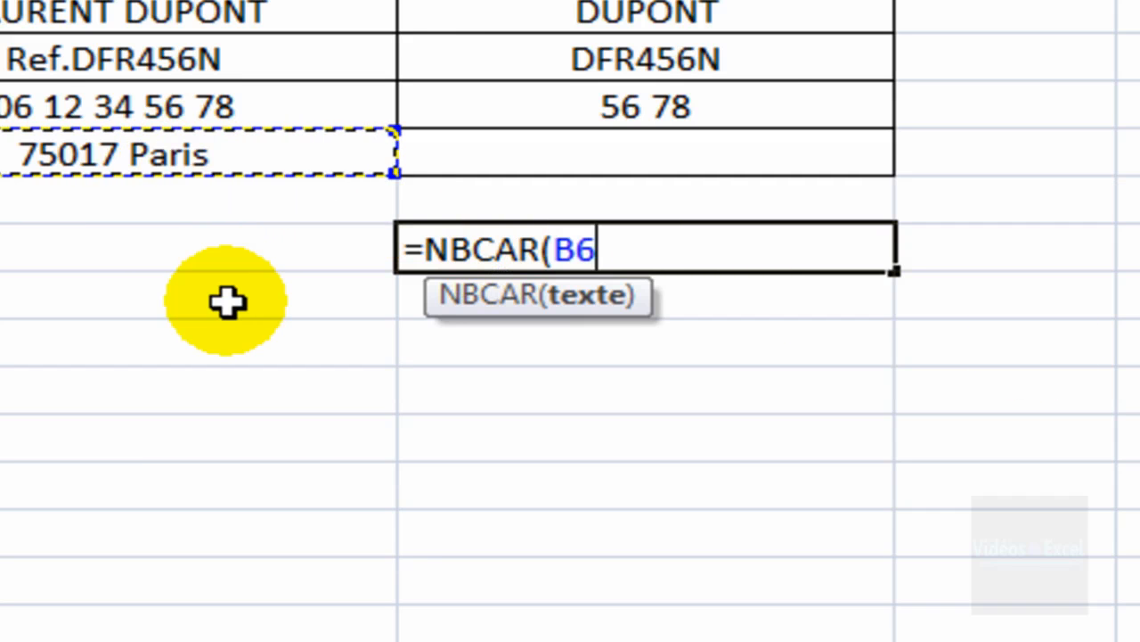
type(")")
key("Return")
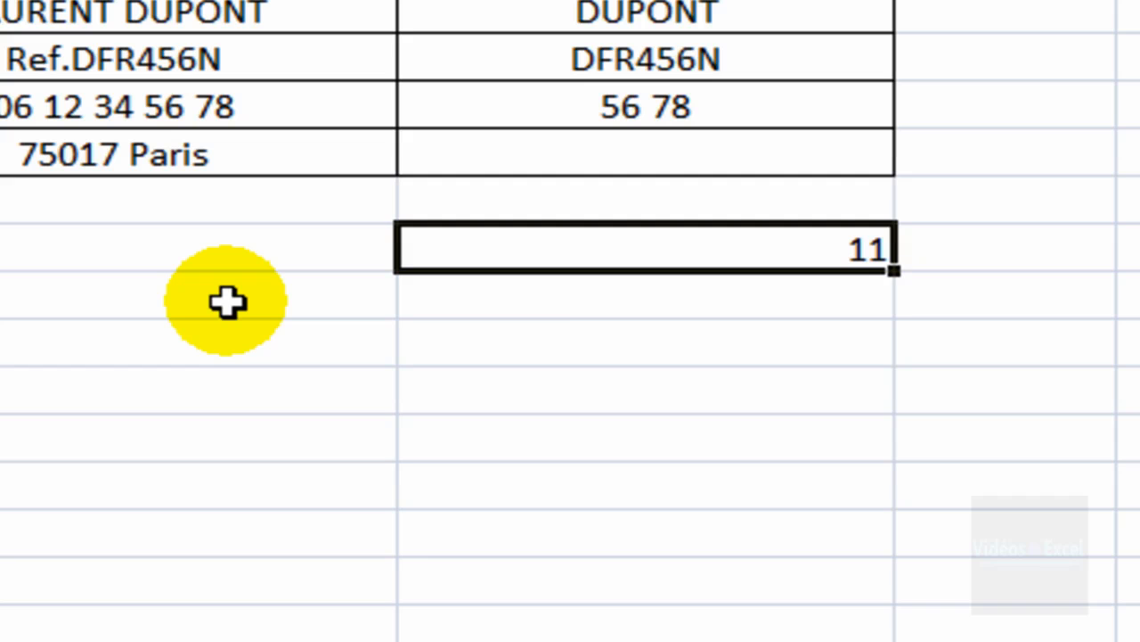
key("Down")
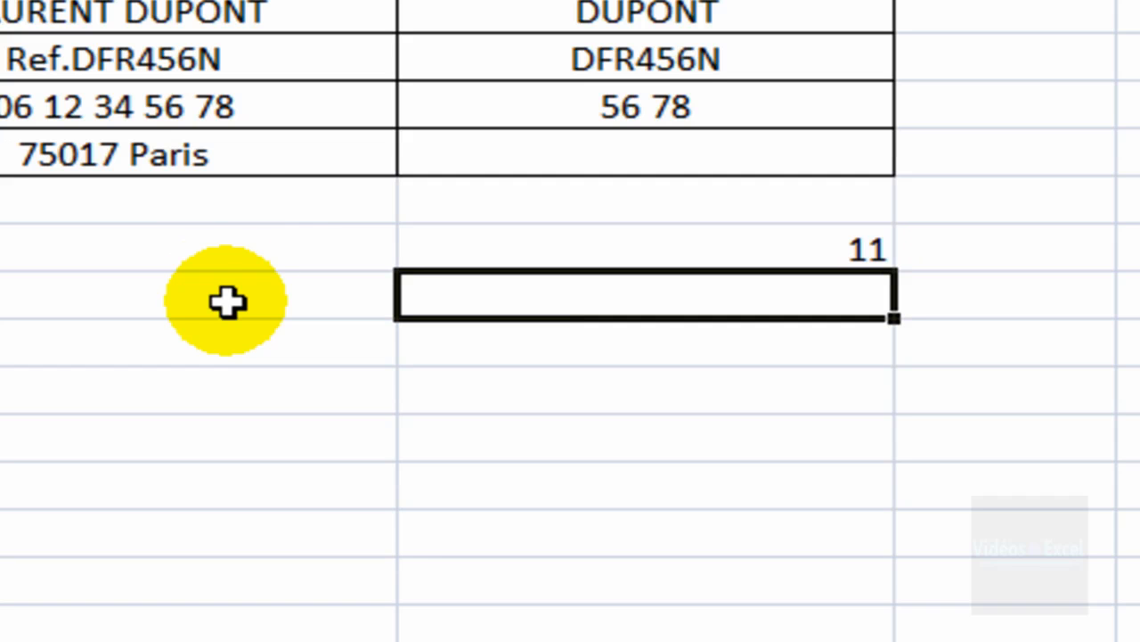
left_click(202, 160)
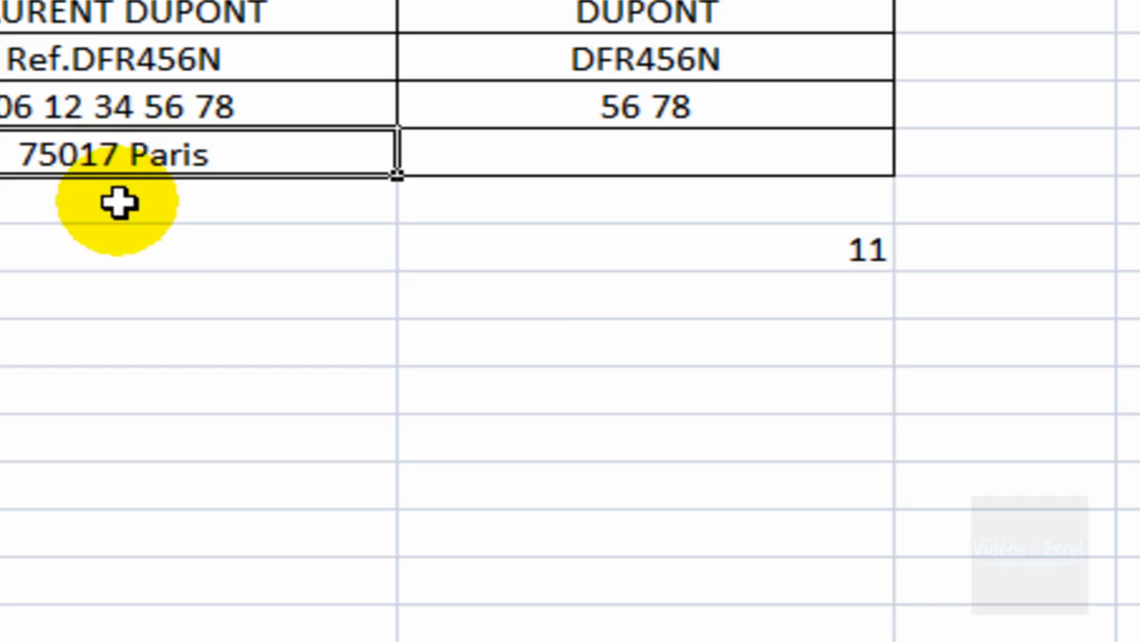
Enter =TROUVE(" ";B6) in cell C10 to find the position of the space in B6.
left_click(664, 327)
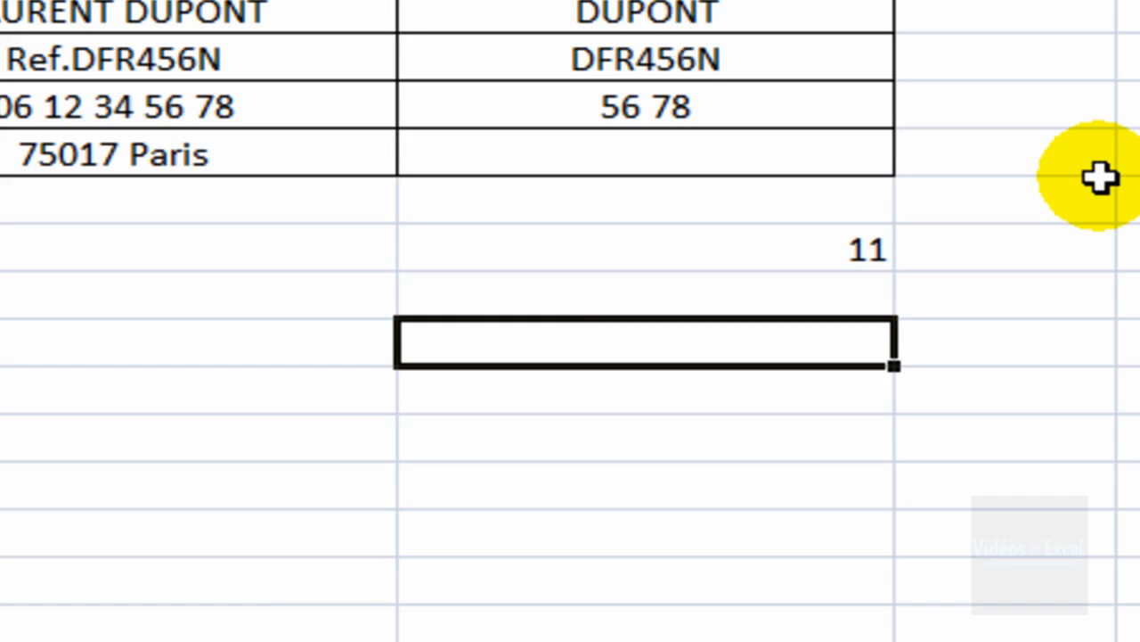
type("tro")
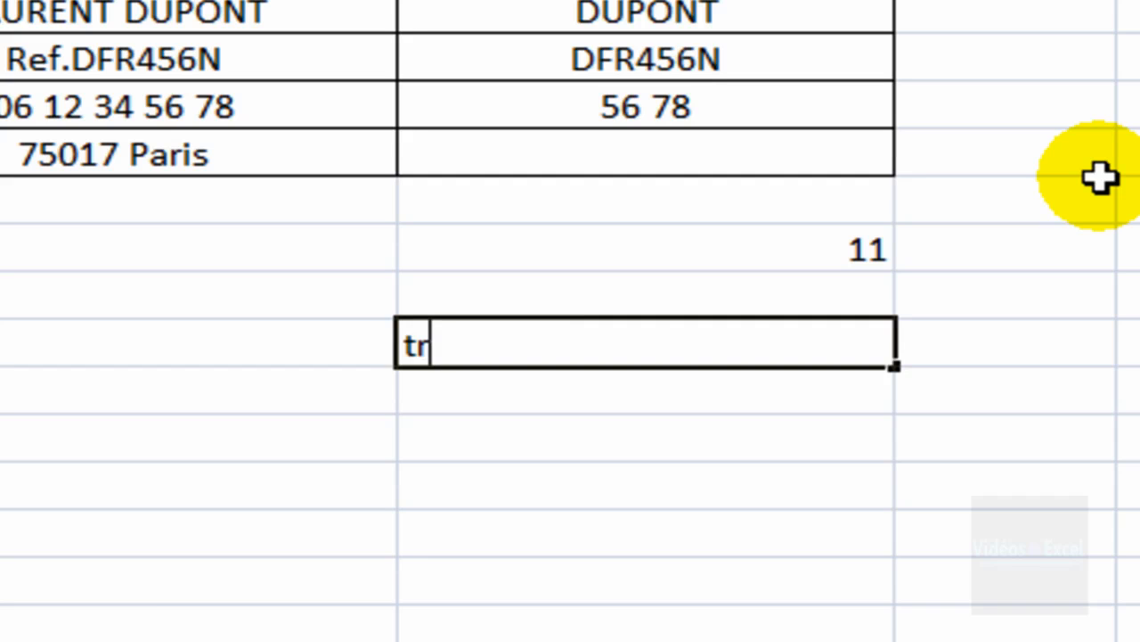
key("BackSpace")
key("BackSpace")
key("BackSpace")
type("=tro")
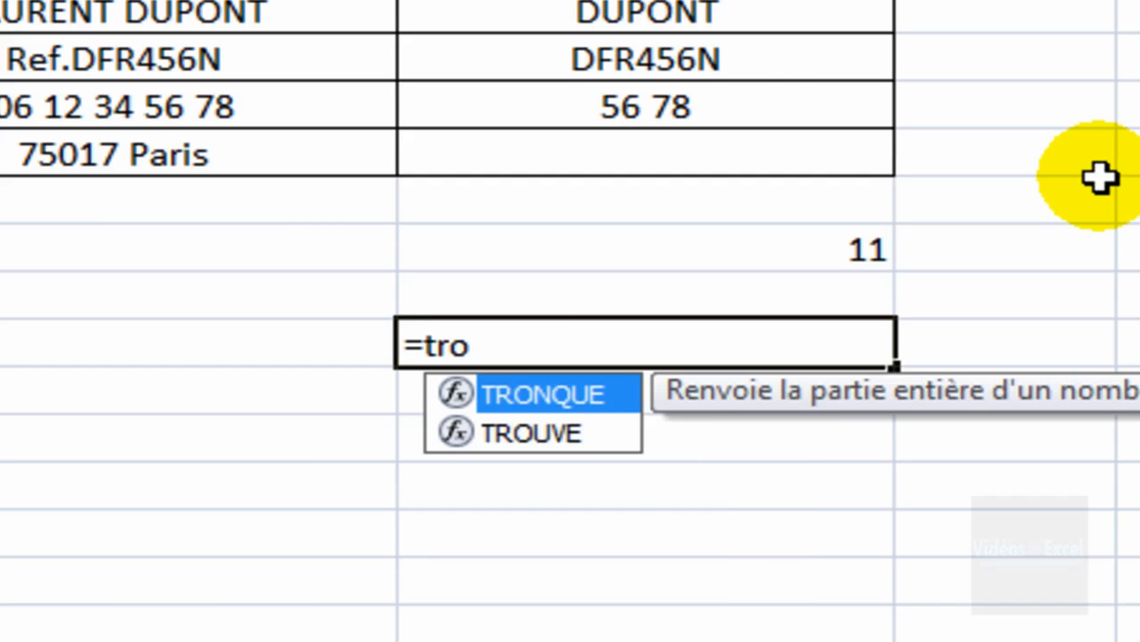
key("Down")
key("Tab")
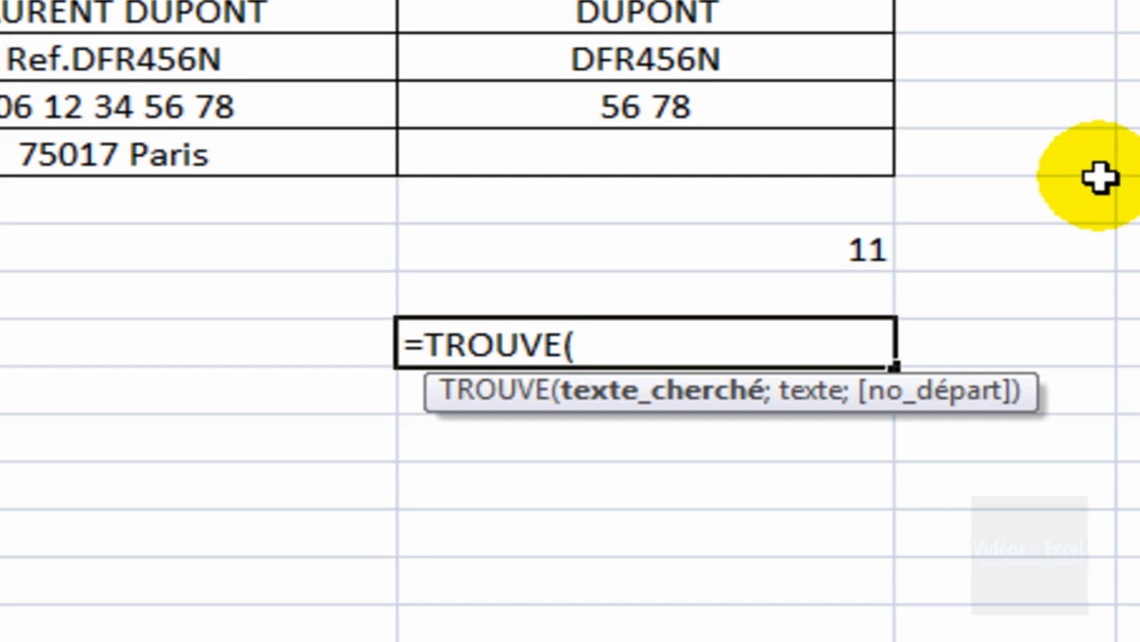
type("\"")
type(";")
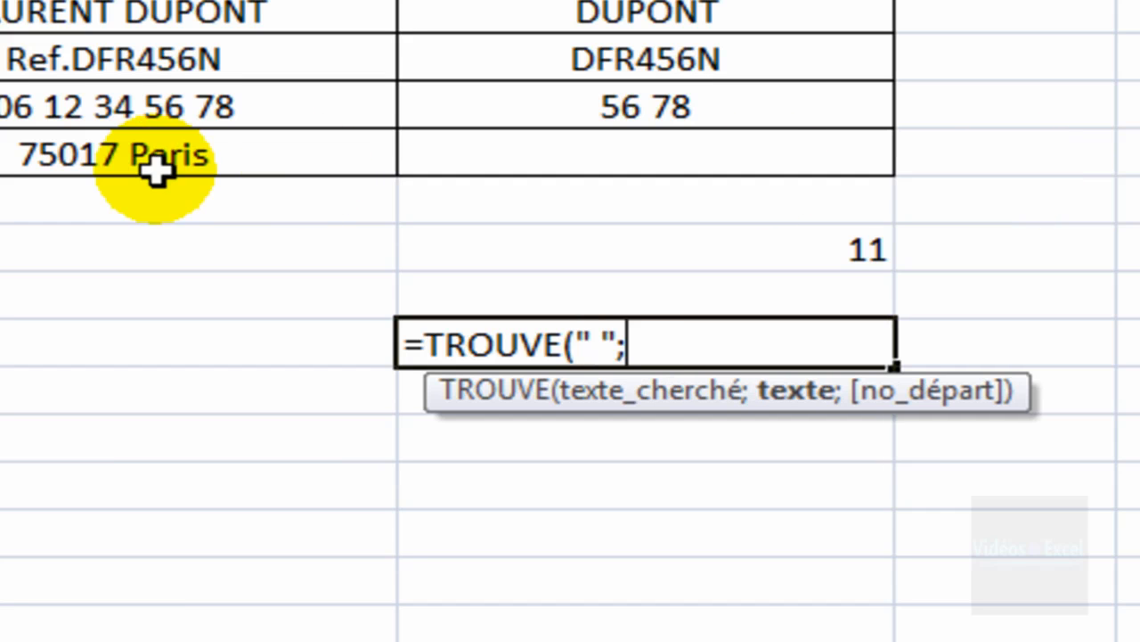
left_click(97, 157)
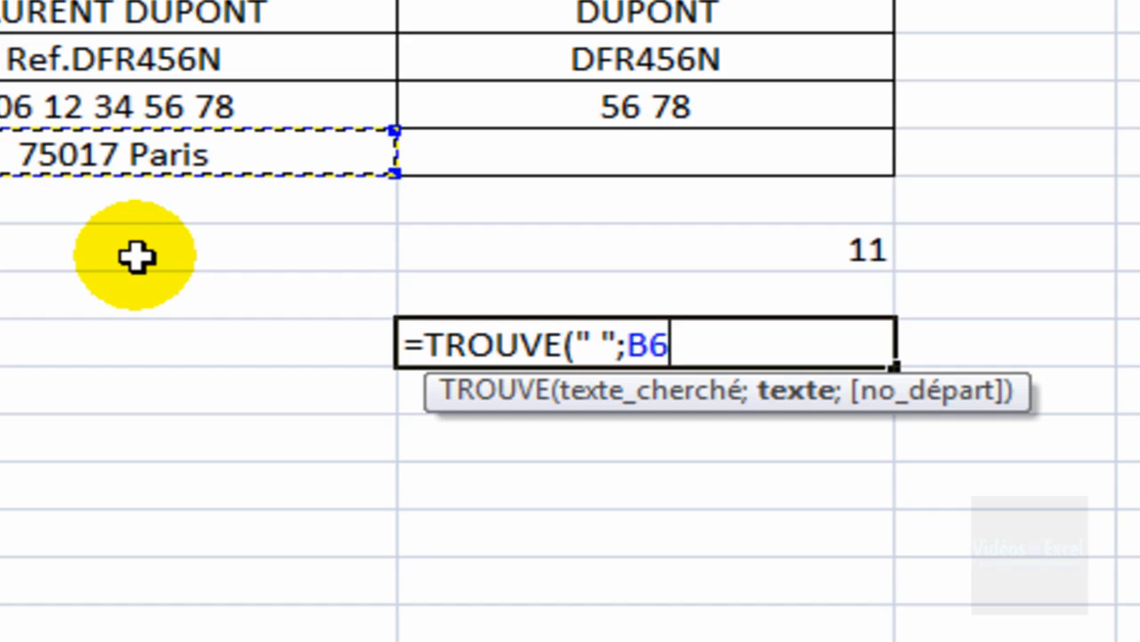
type(")")
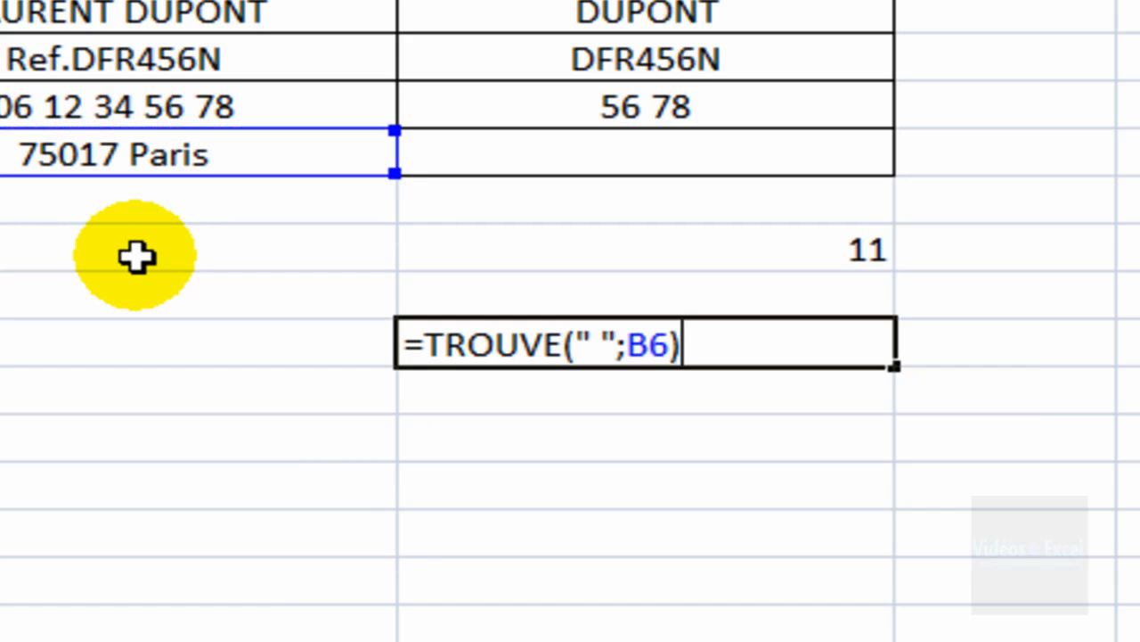
key("Return")
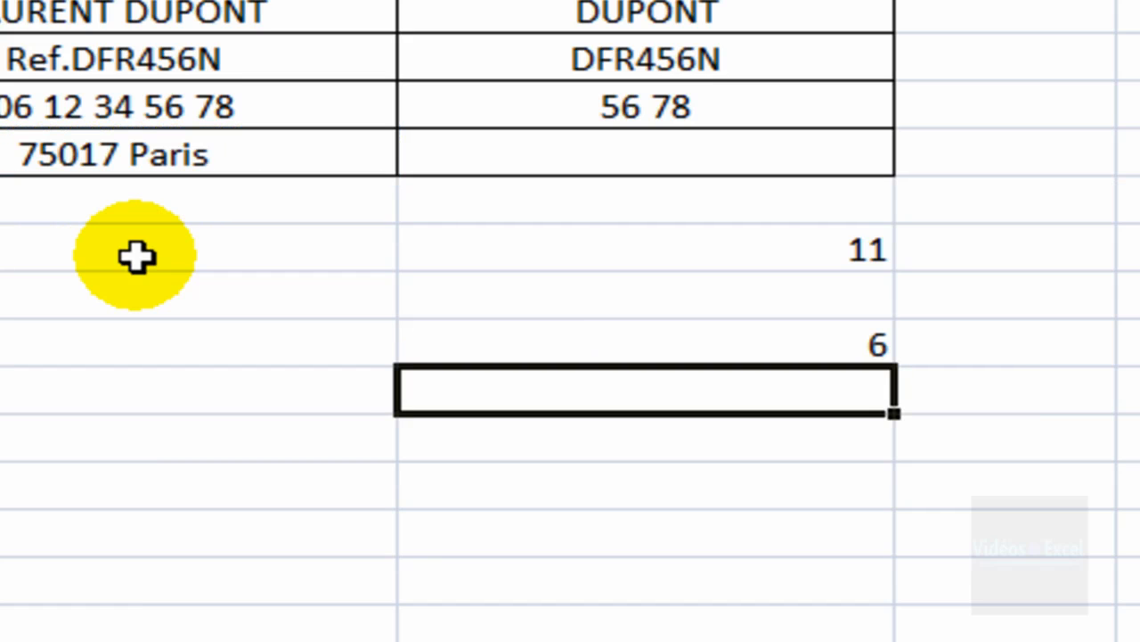
Compare the total character count in C8 with the space position in C10.
key("Up")
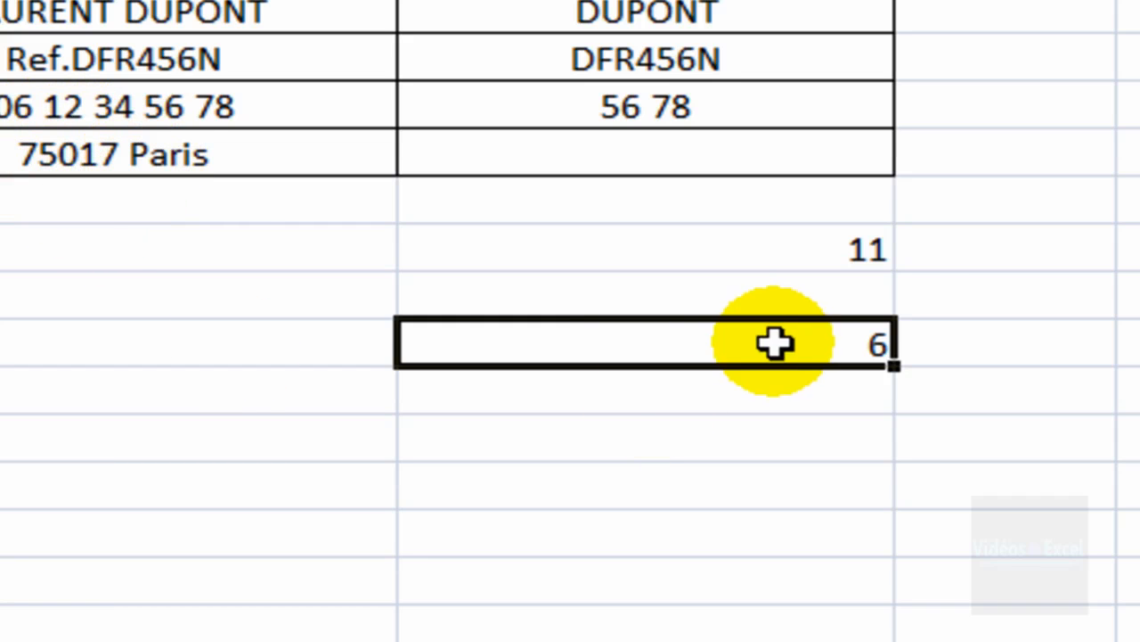
left_click(718, 248)
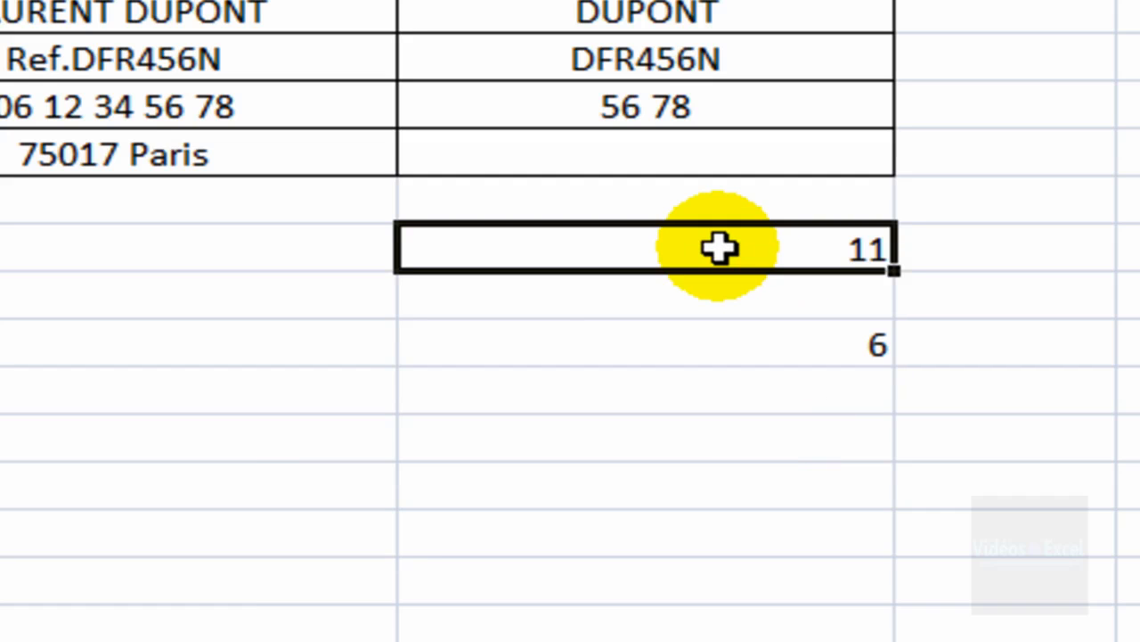
left_click(708, 348)
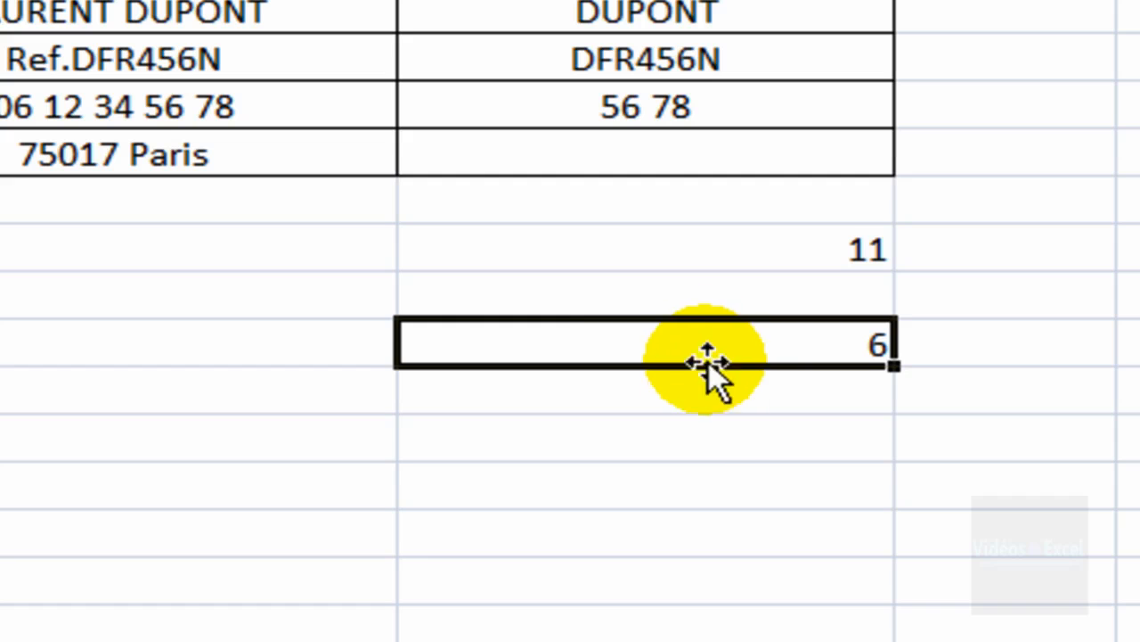
left_click(706, 435)
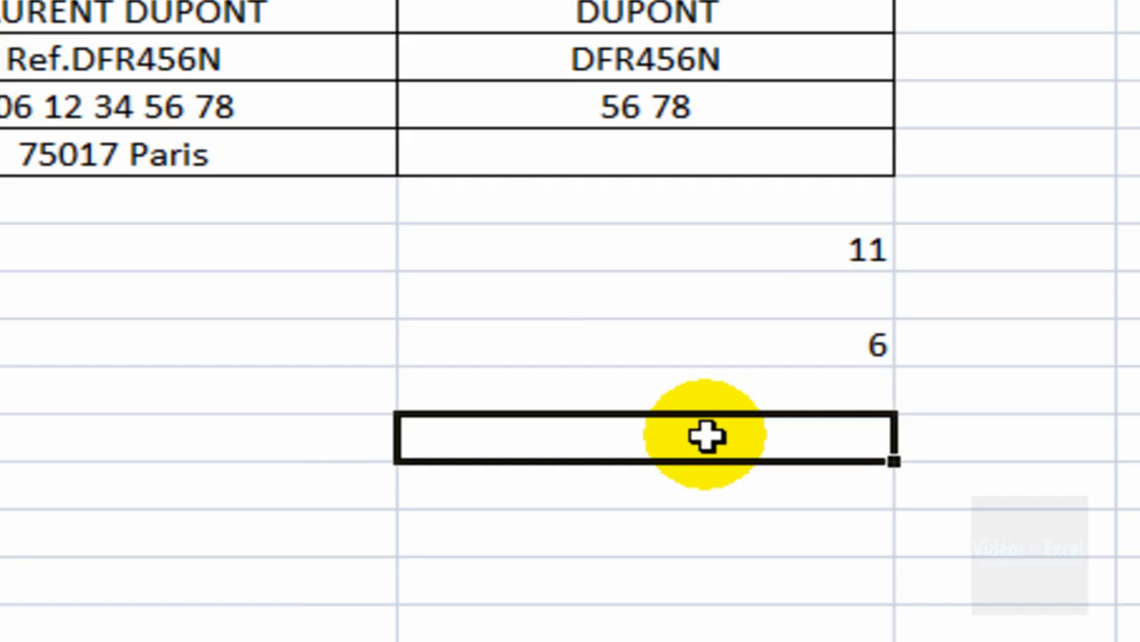
left_click(723, 248)
left_click(708, 343)
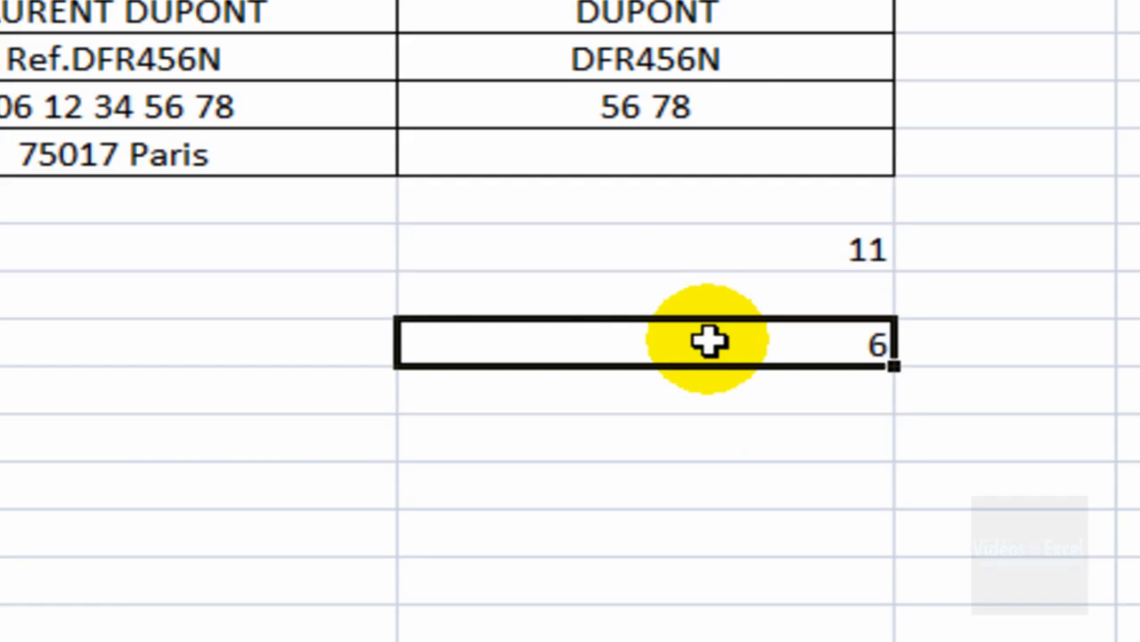
left_click(695, 399)
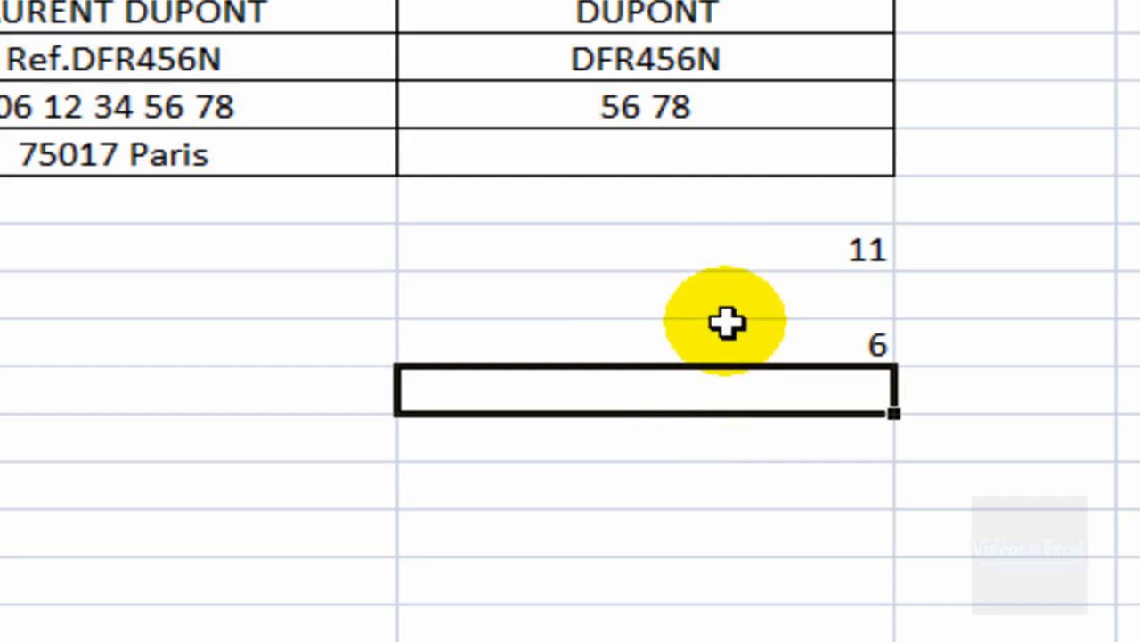
left_click(730, 244)
left_click(707, 348)
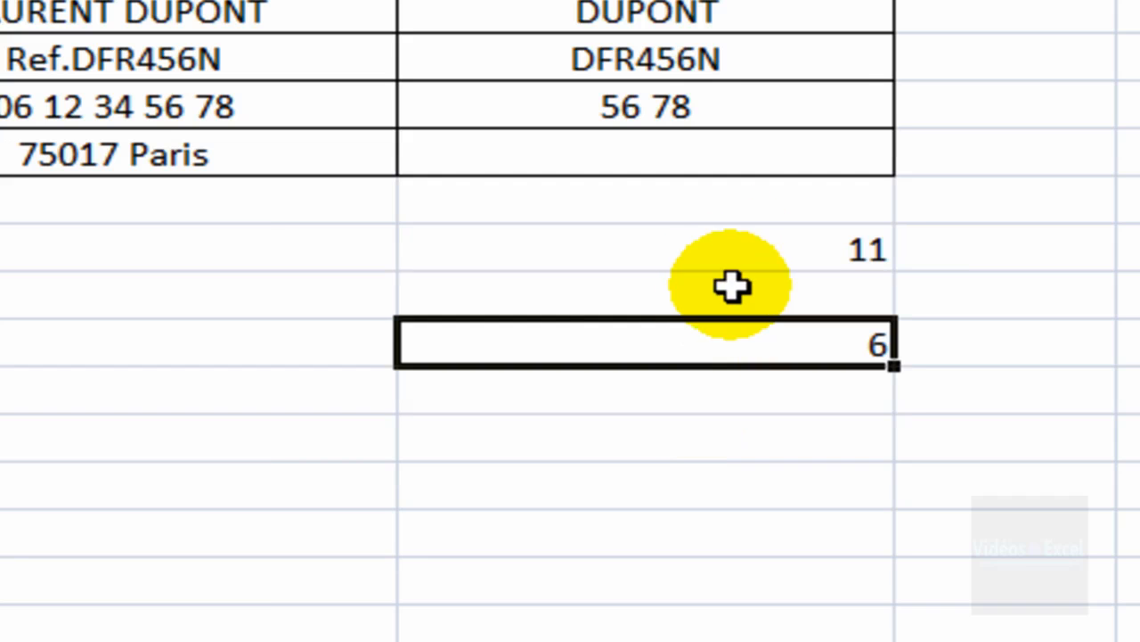
left_click(744, 244)
left_click(703, 343)
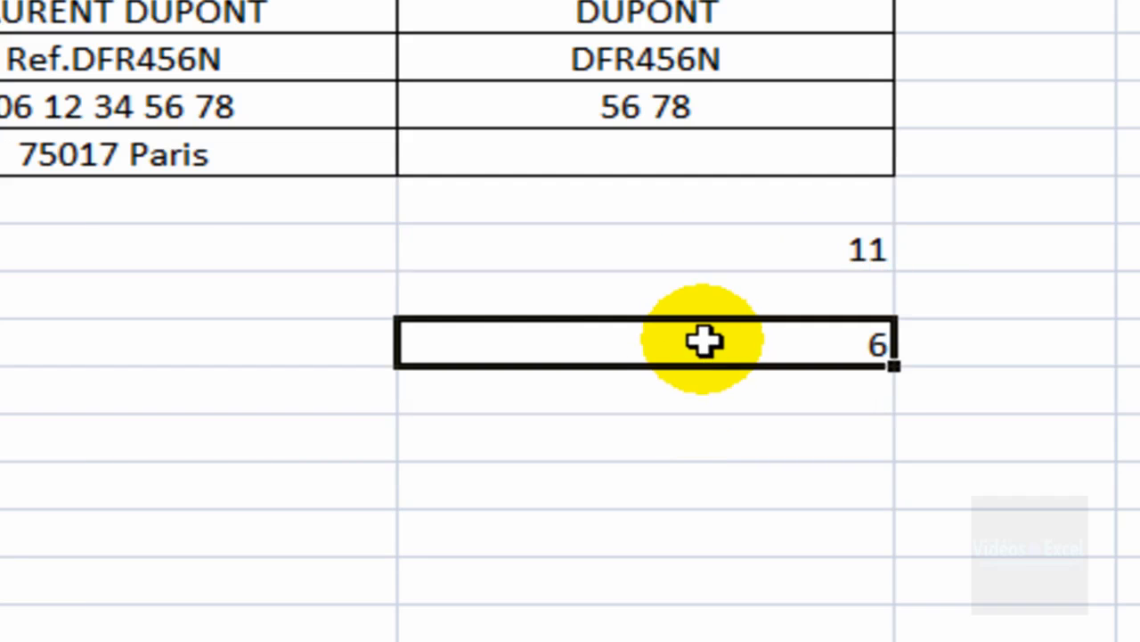
left_click(725, 252)
left_click(704, 346)
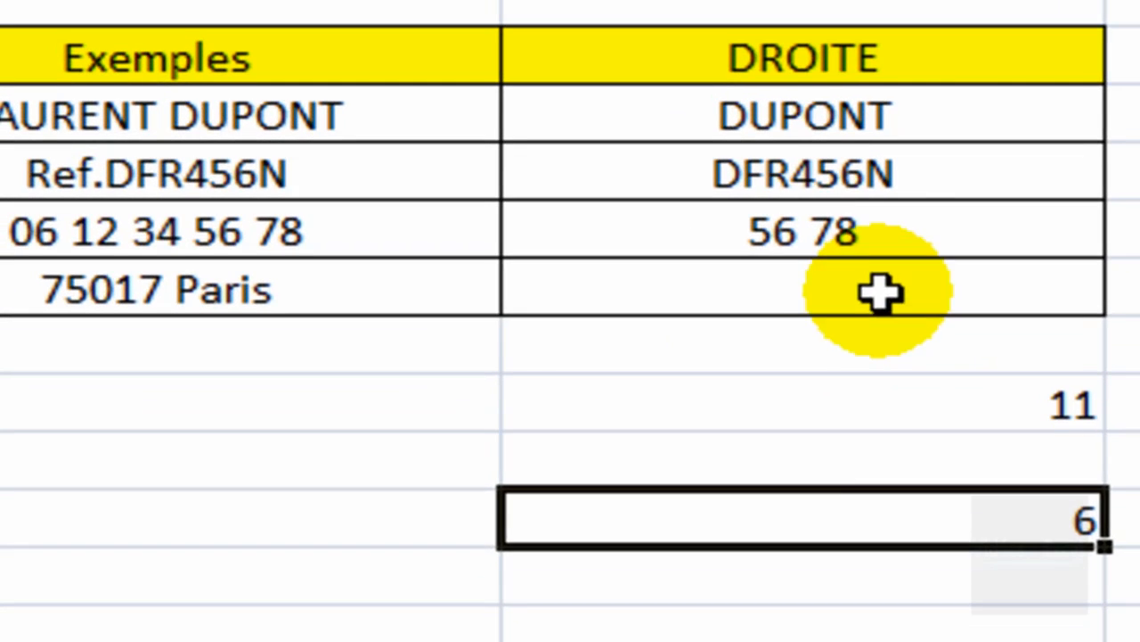
Begin a formula in cell C6 with =DROITE(B6;NBCAR(B6)- to base the extracted length on B6's character count.
left_click(881, 293)
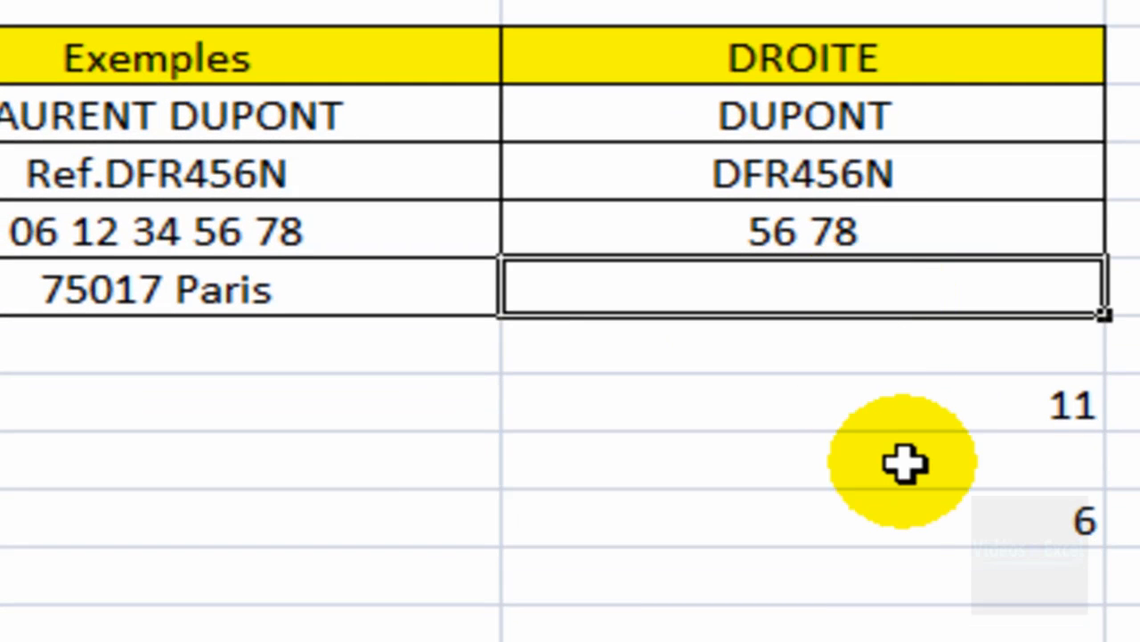
type("=droi")
key("Tab")
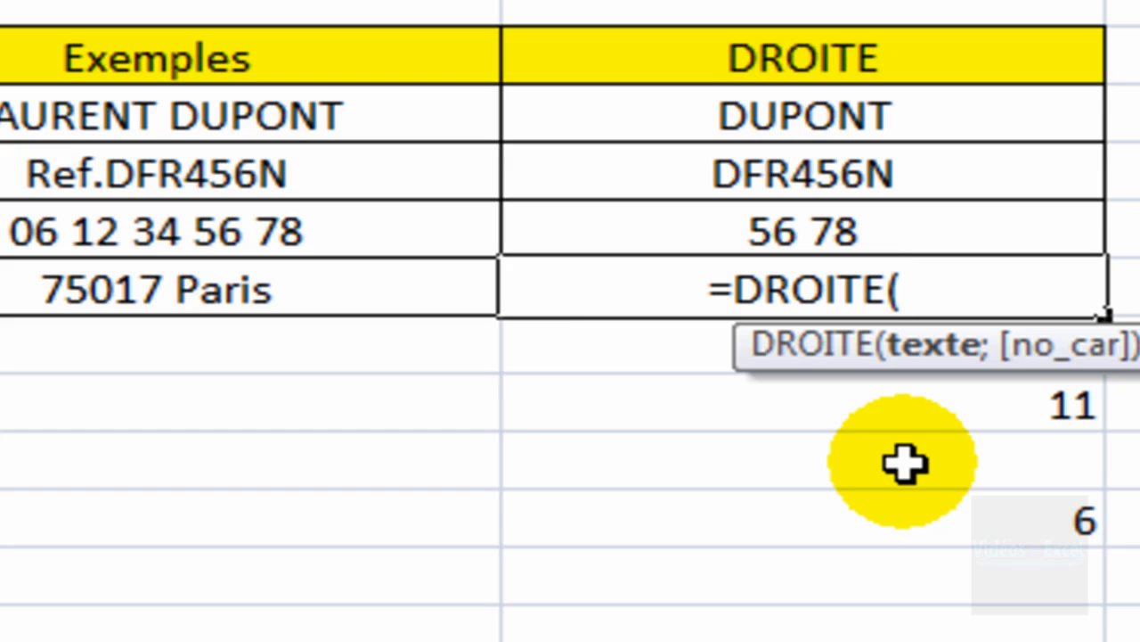
left_click(157, 285)
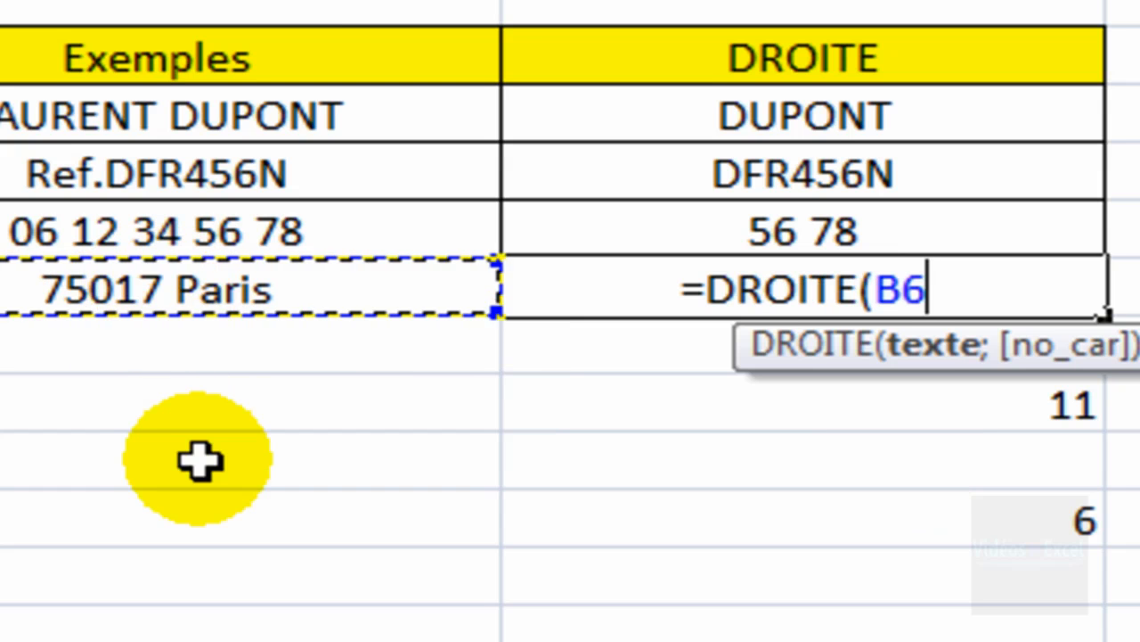
type(";")
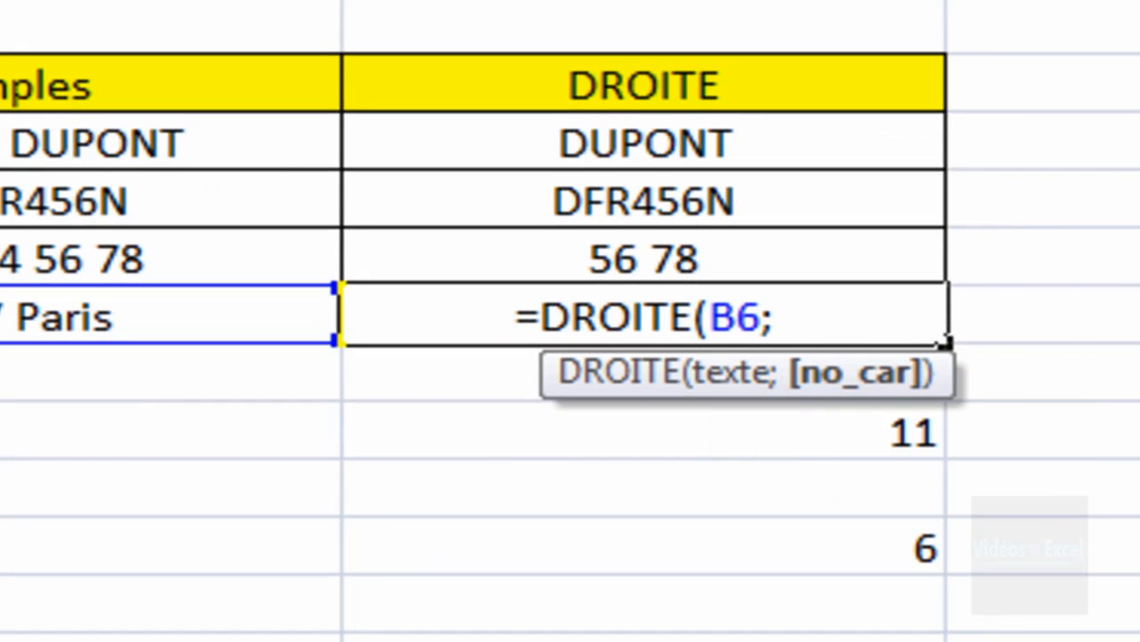
type("nbc")
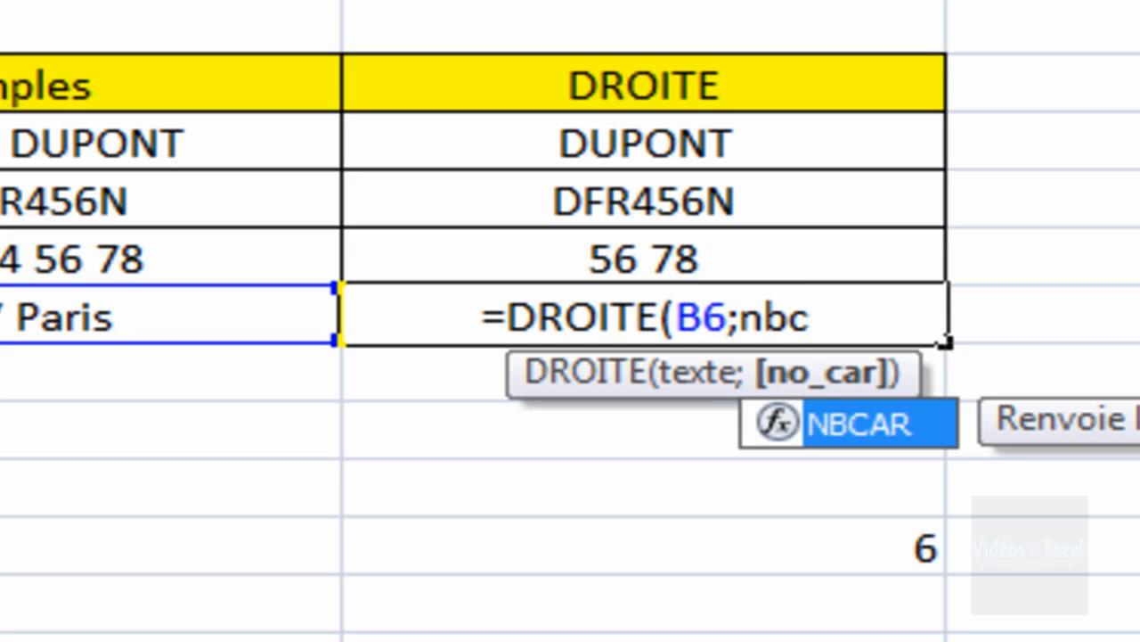
key("Tab")
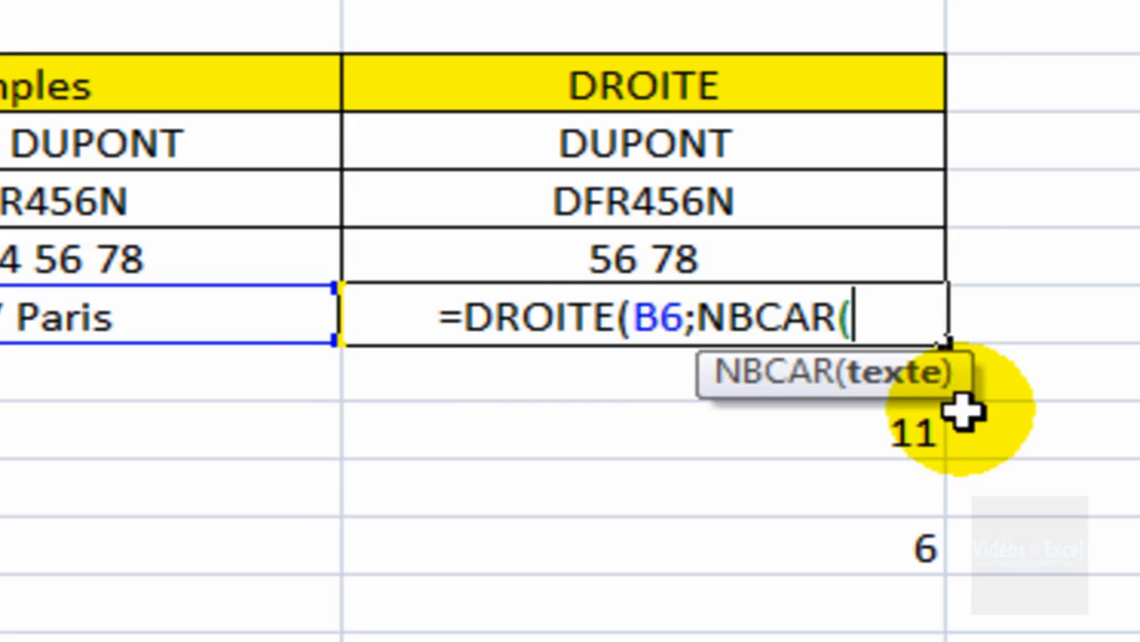
left_click(223, 318)
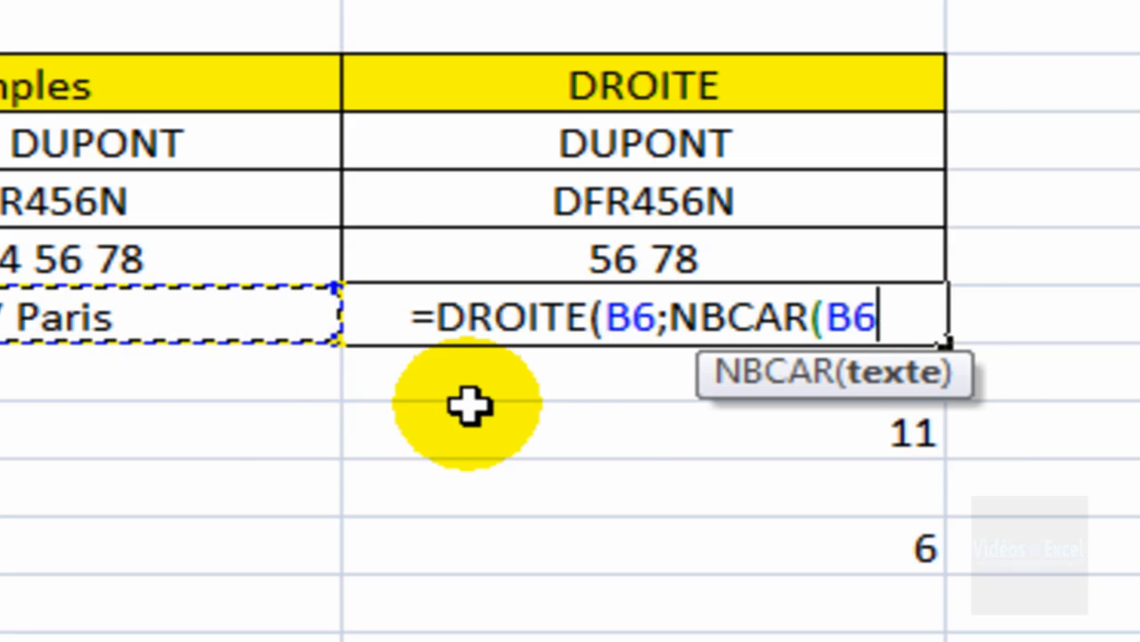
type(")-")
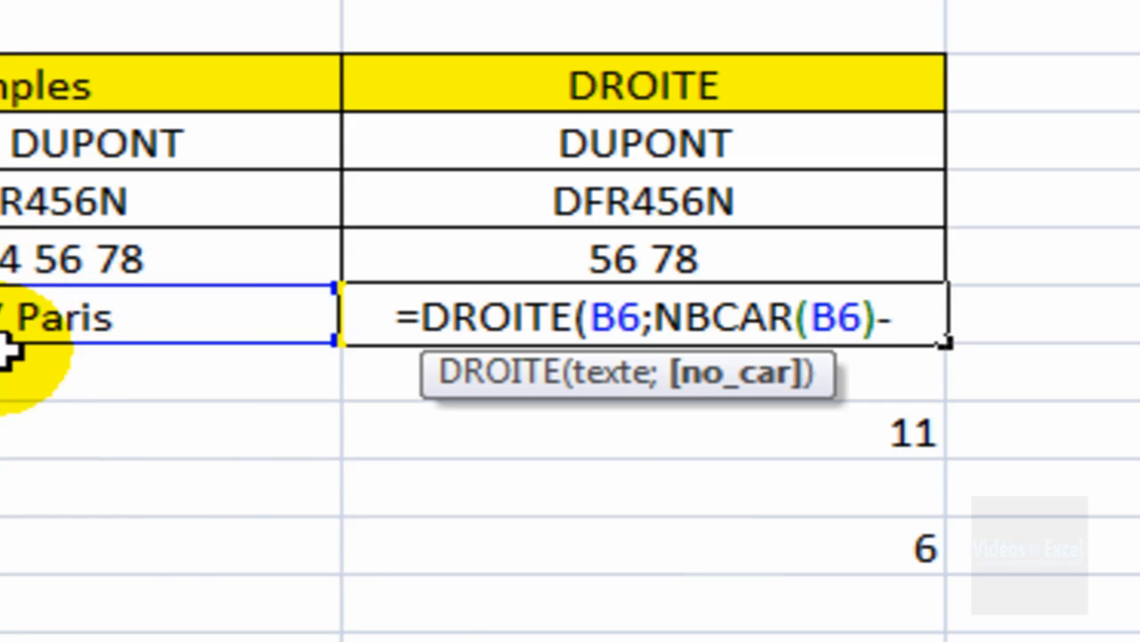
Complete the C6 formula by subtracting TROUVE(" ";B6), giving =DROITE(B6;NBCAR(B6)-TROUVE(" ";B6)), and enter it.
type("tr")
key("Down")
key("Down")
key("Down")
key("Down")
key("Down")
key("Tab")
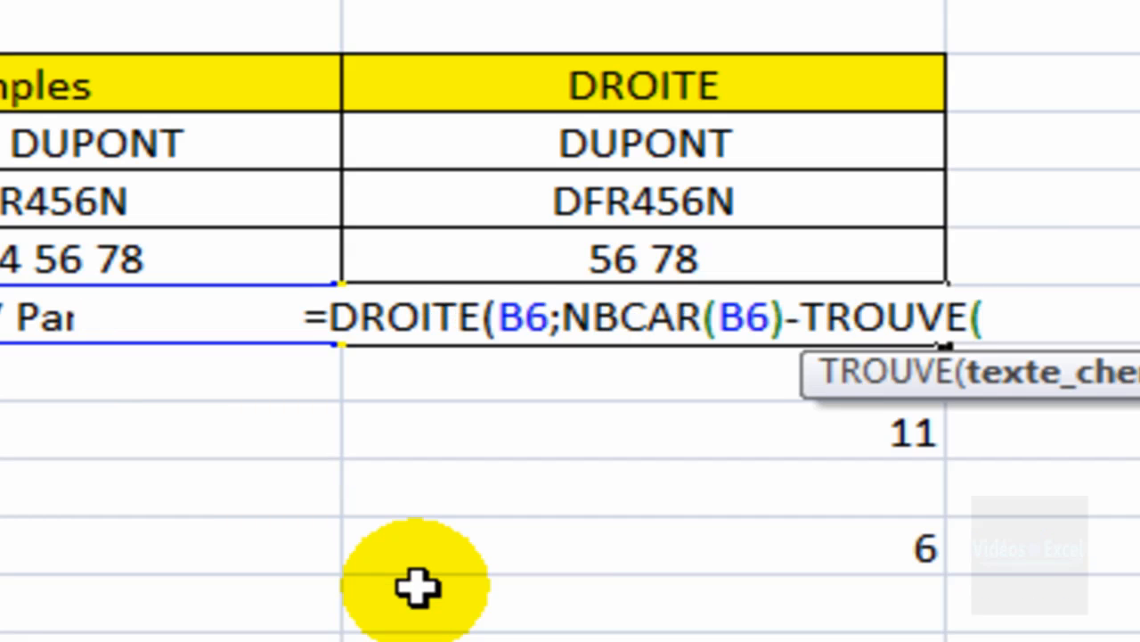
type("\" \"")
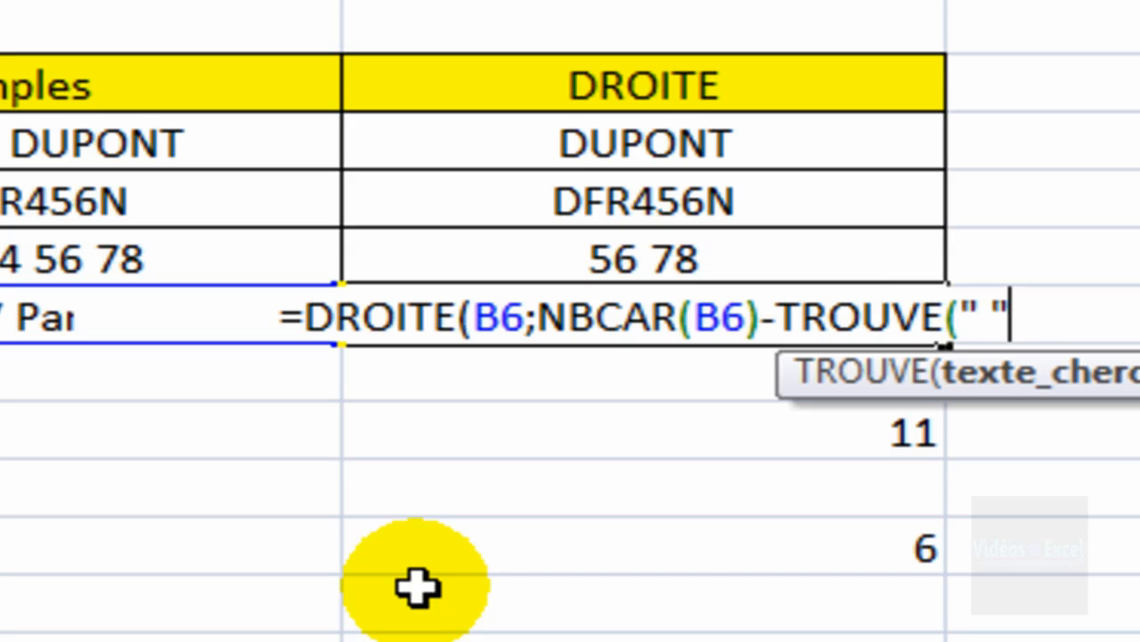
type(";")
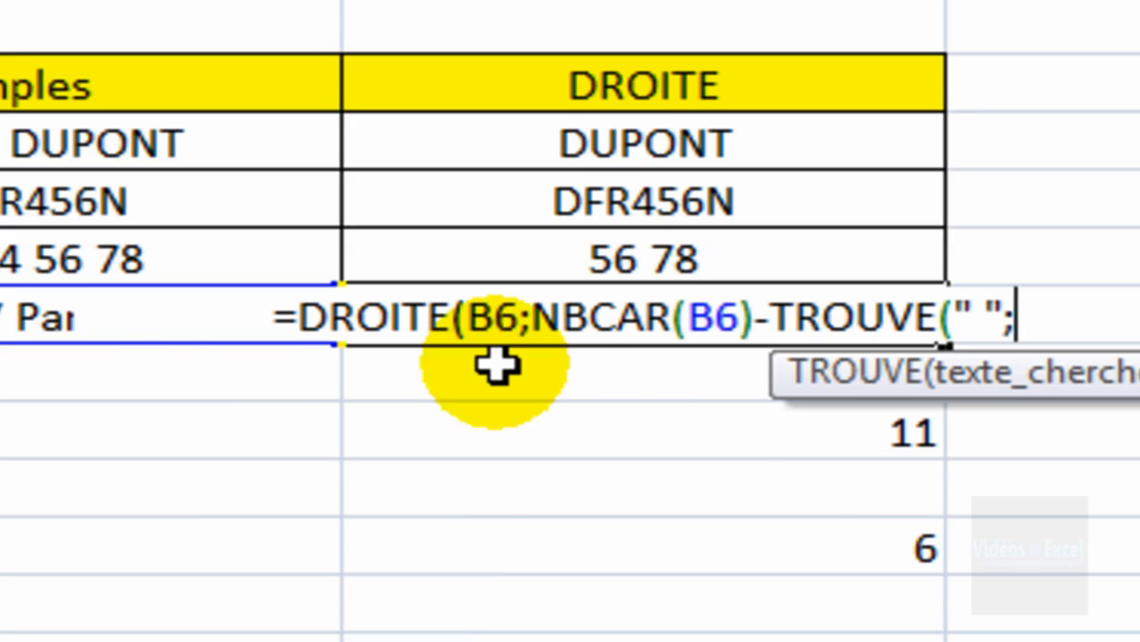
key("Left")
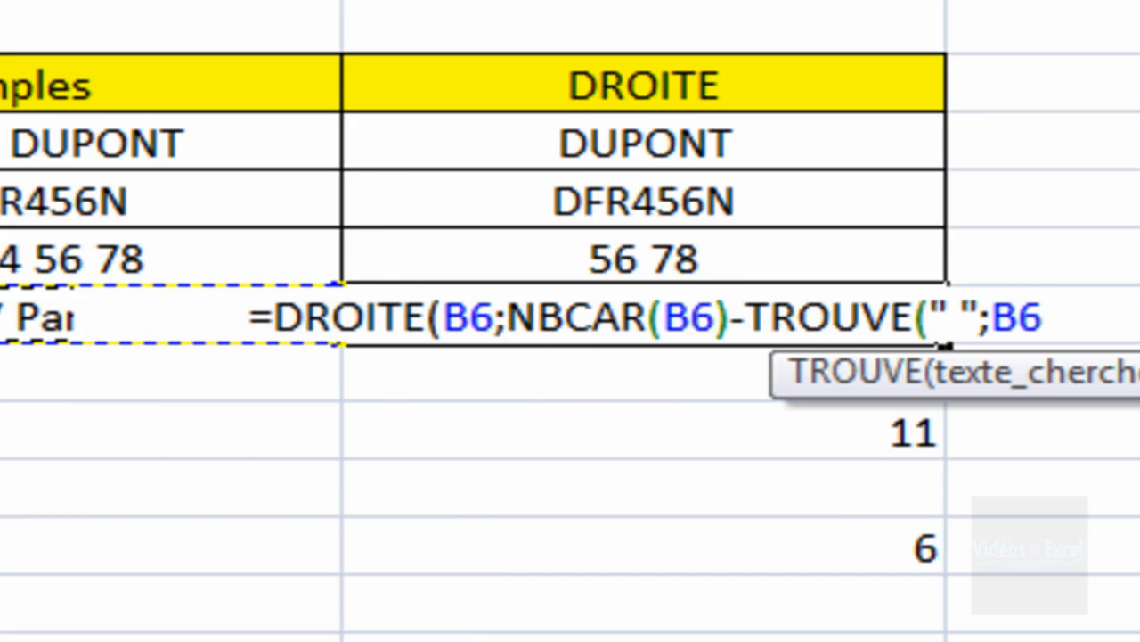
type(")")
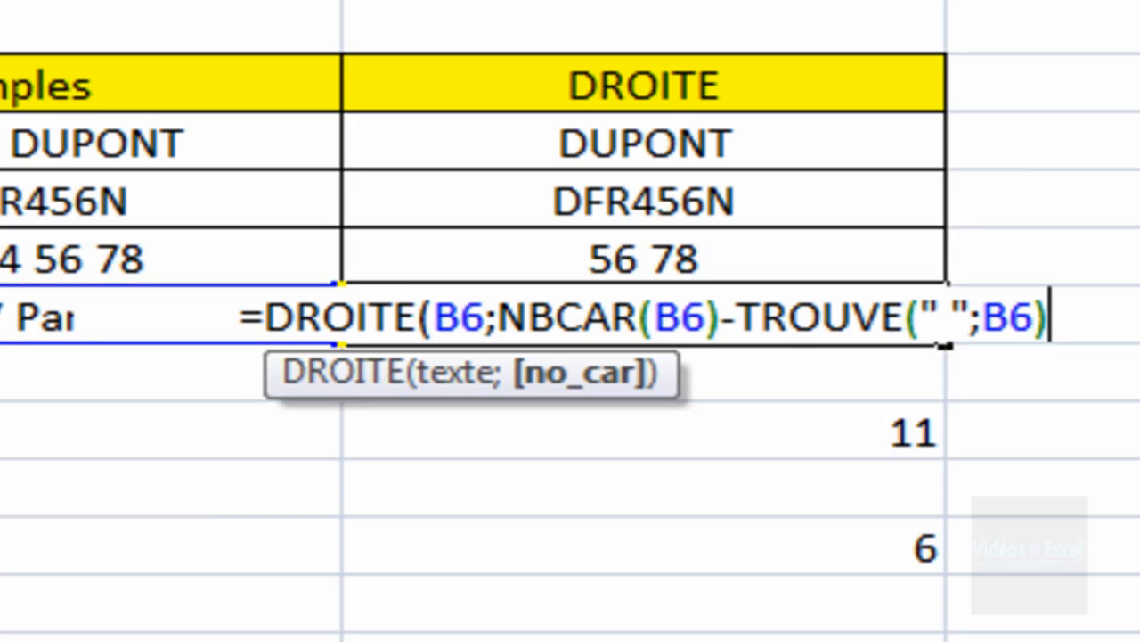
type(")")
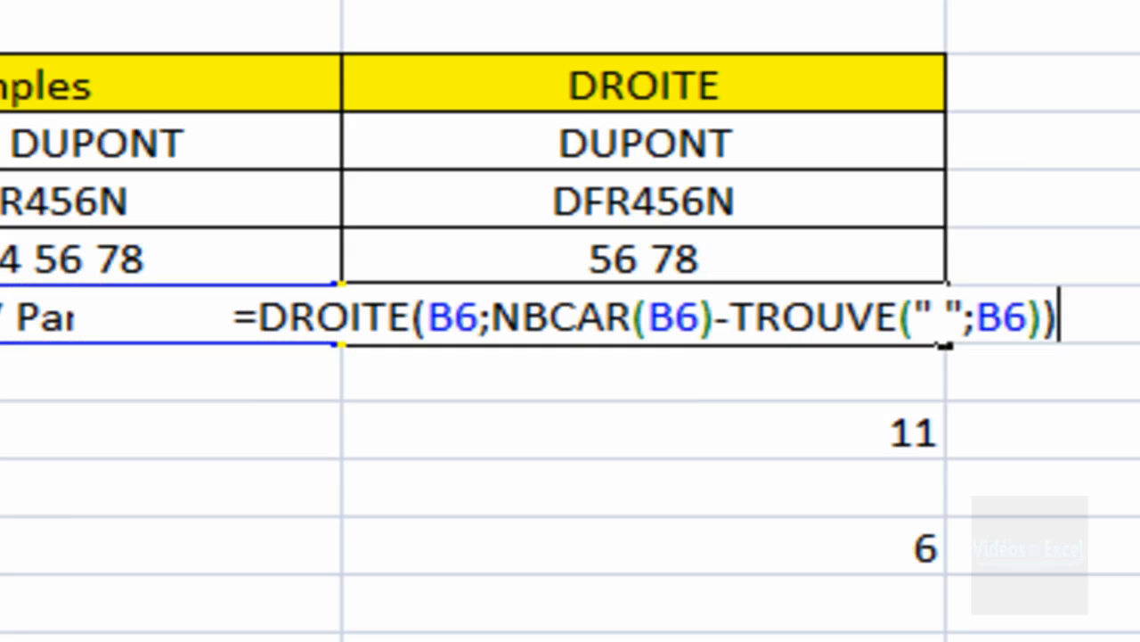
key("ctrl+Return")
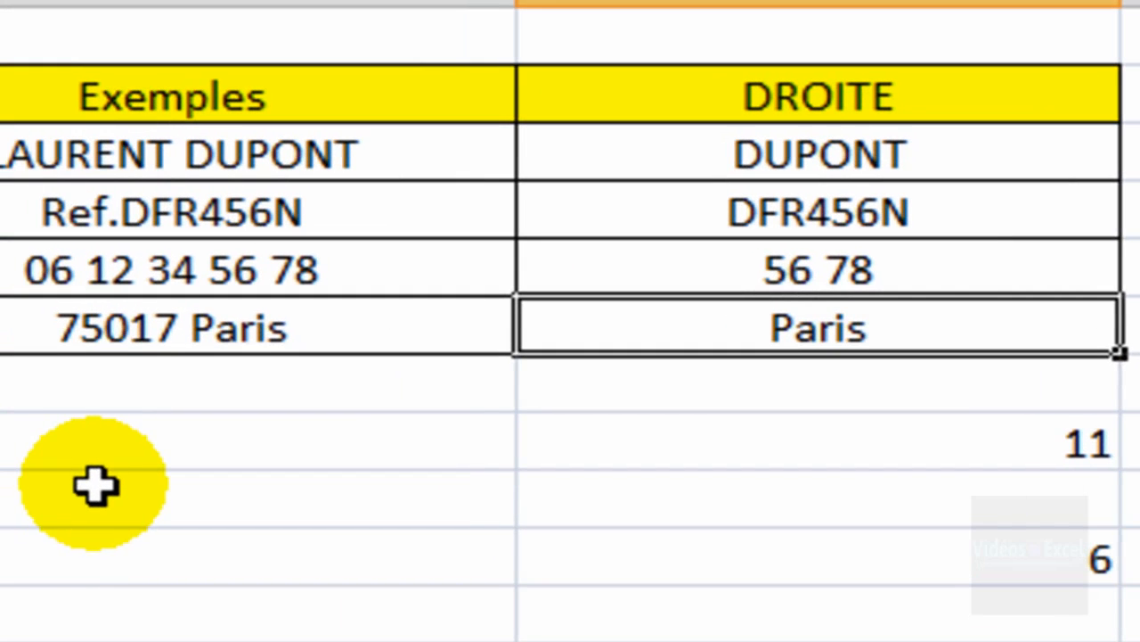
Replace the city name in B6 with Marseille, keeping the postcode, to test the C6 formula.
key("Left")
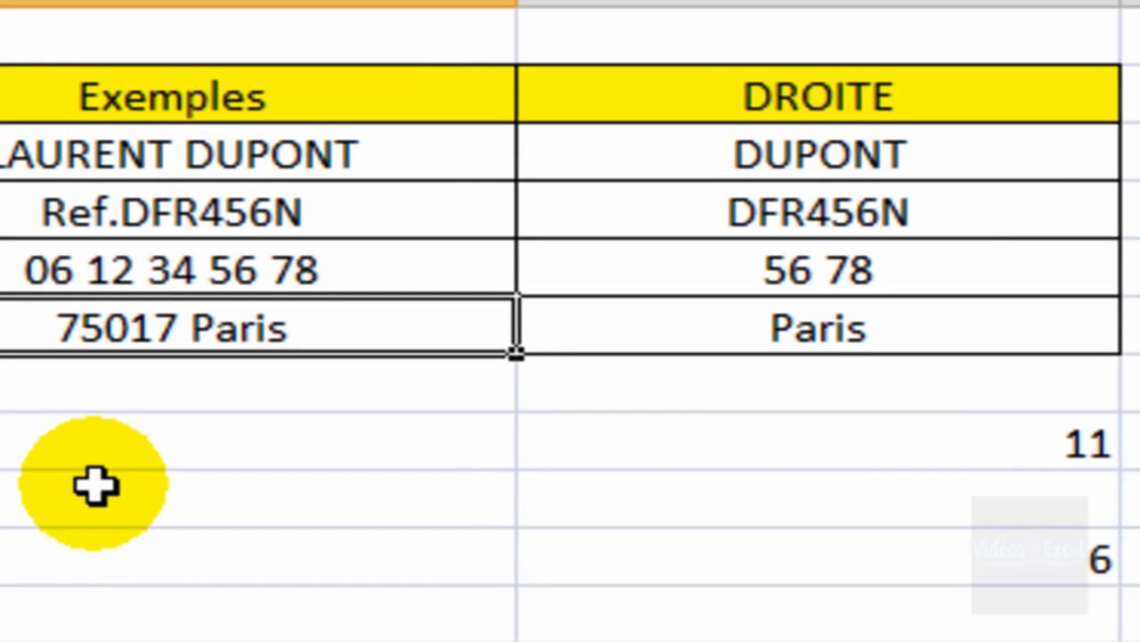
key("F2")
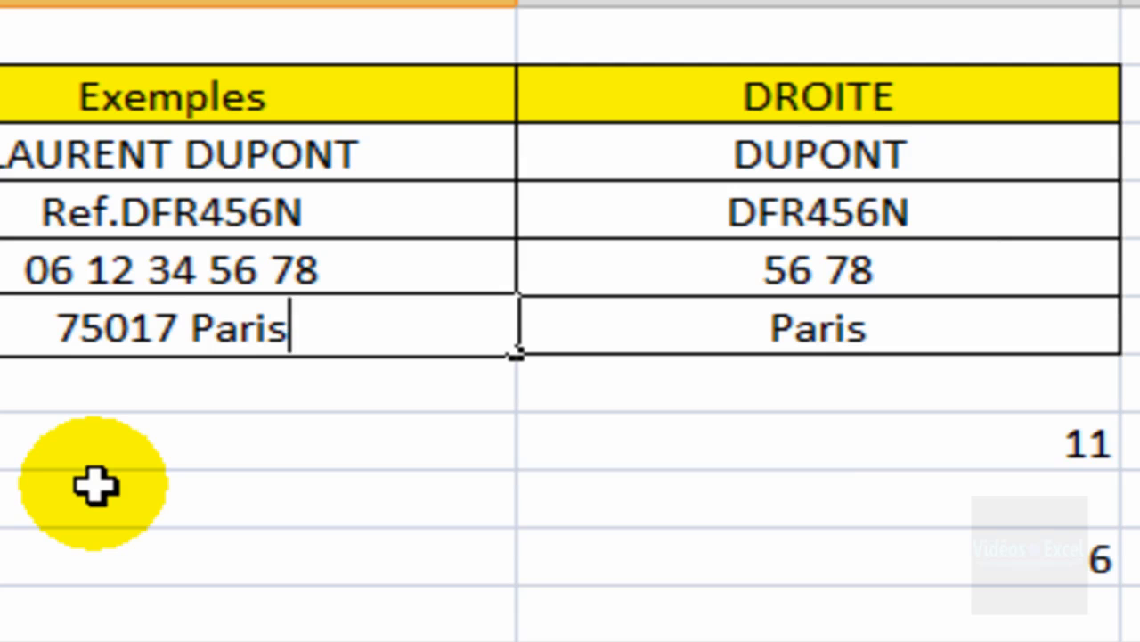
key("BackSpace")
key("BackSpace")
key("BackSpace")
key("BackSpace")
key("BackSpace")
type("Marseille")
key("Return")
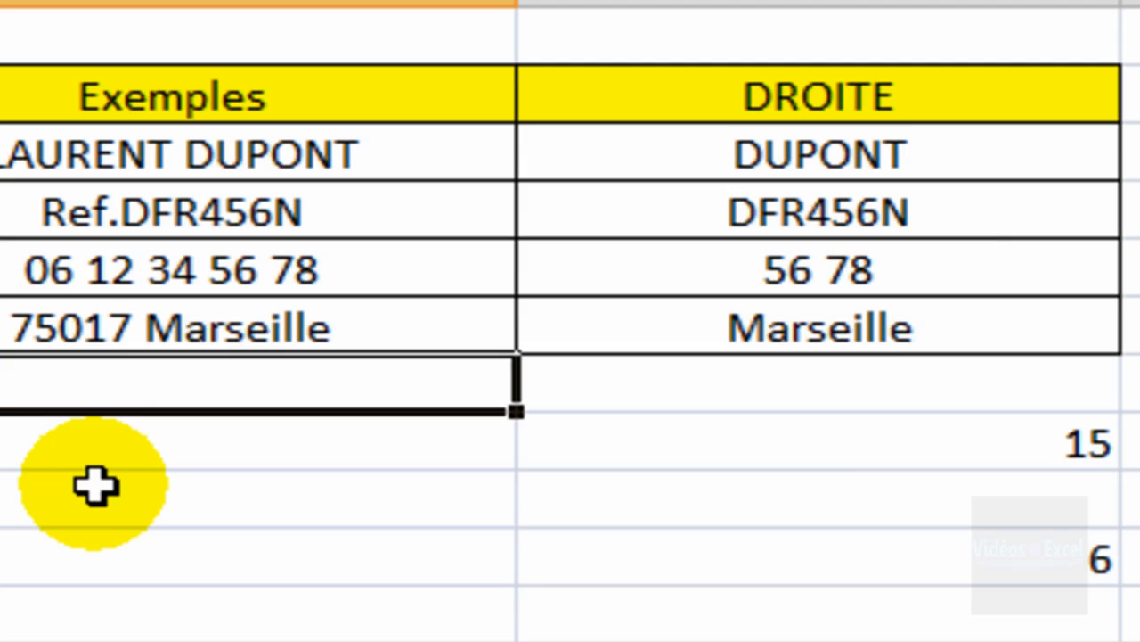
Change the city name after the postcode in B6 to Londres as another test of the formula.
key("Up")
key("F2")
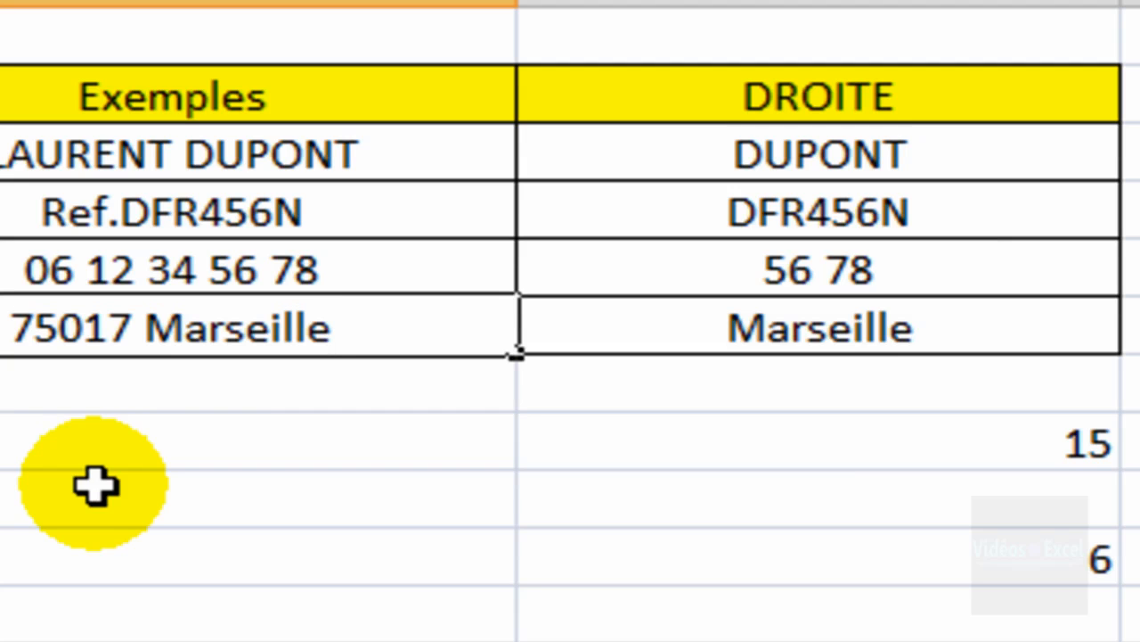
key("shift+Left")
key("shift+Left")
key("shift+Left")
key("shift+Left")
key("shift+Left")
key("shift+Left")
key("shift+Left")
key("shift+Left")
key("shift+Left")
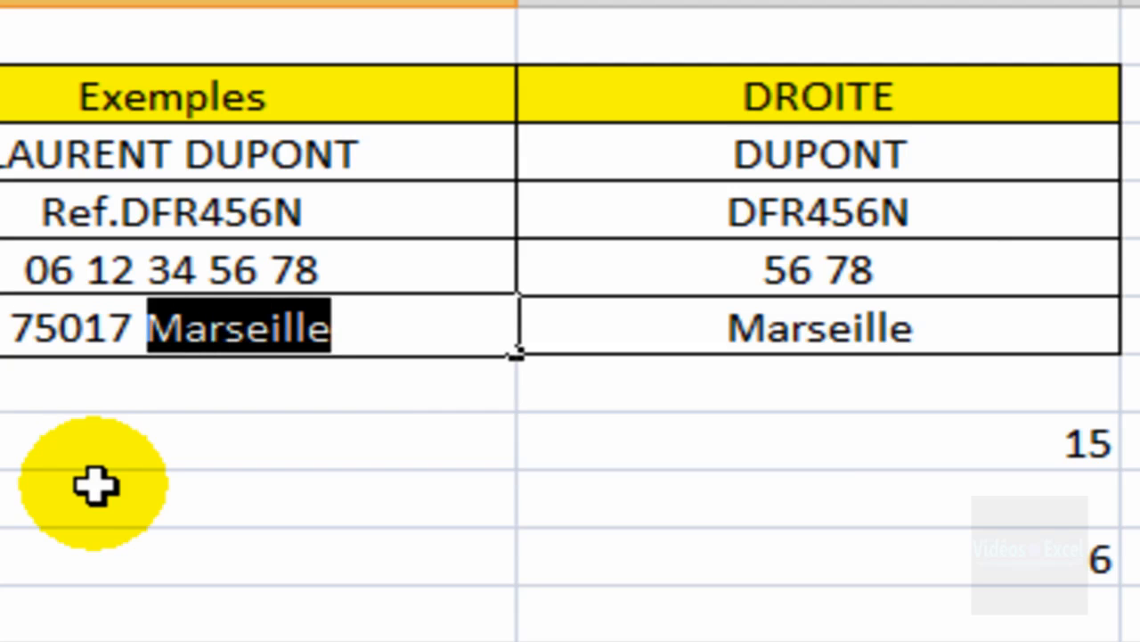
type("Londres")
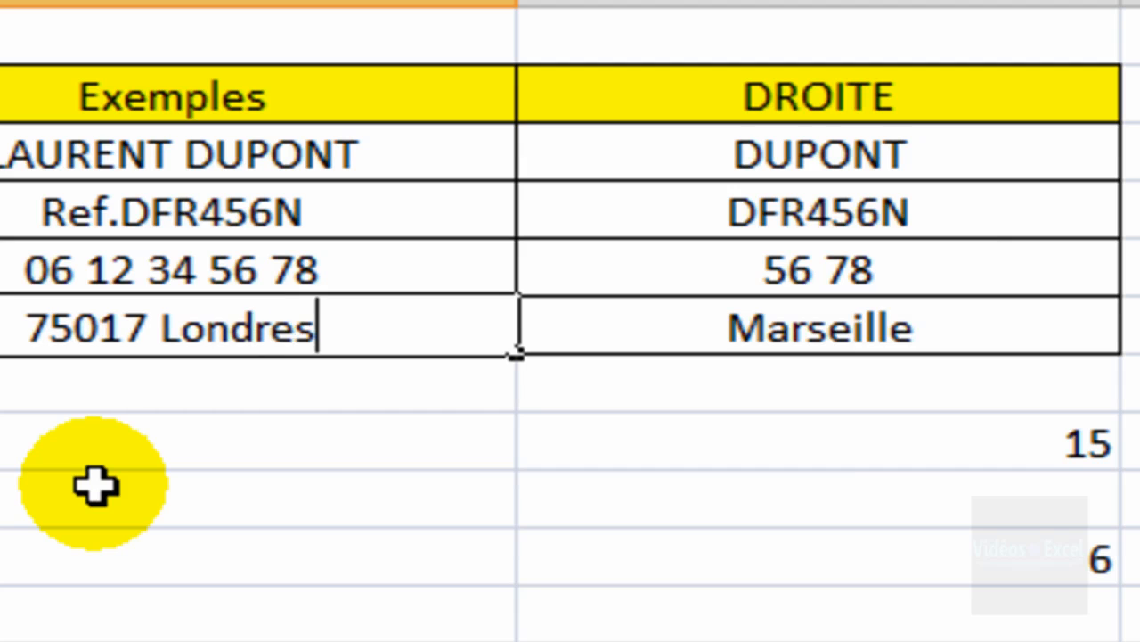
key("Return")
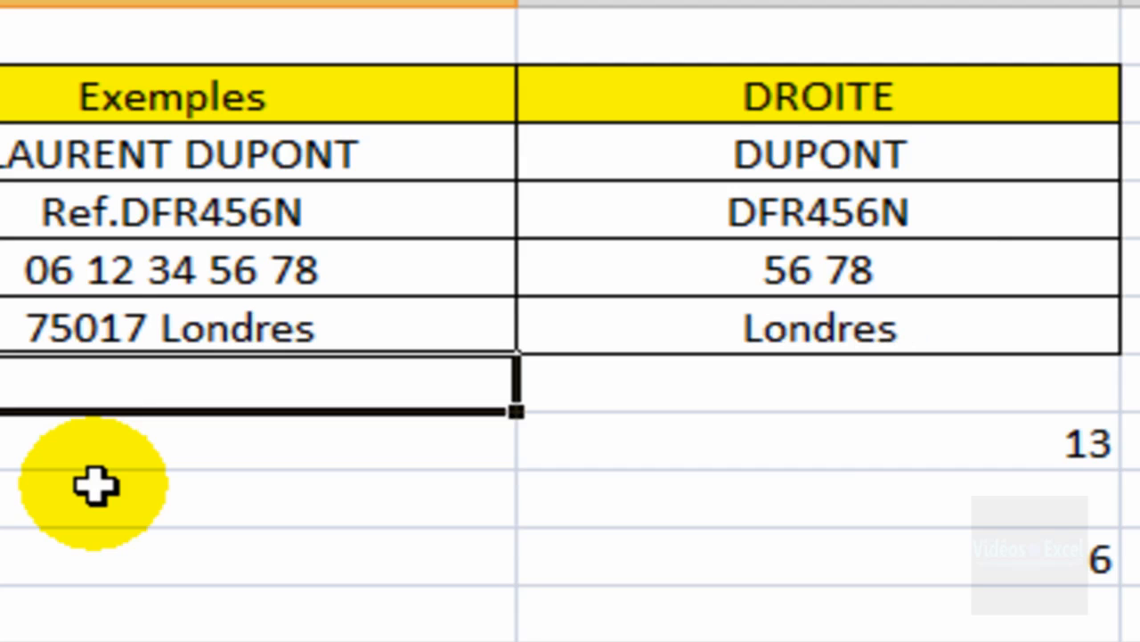
Restore the city name in B6 to Paris after the postcode.
key("Up")
key("F2")
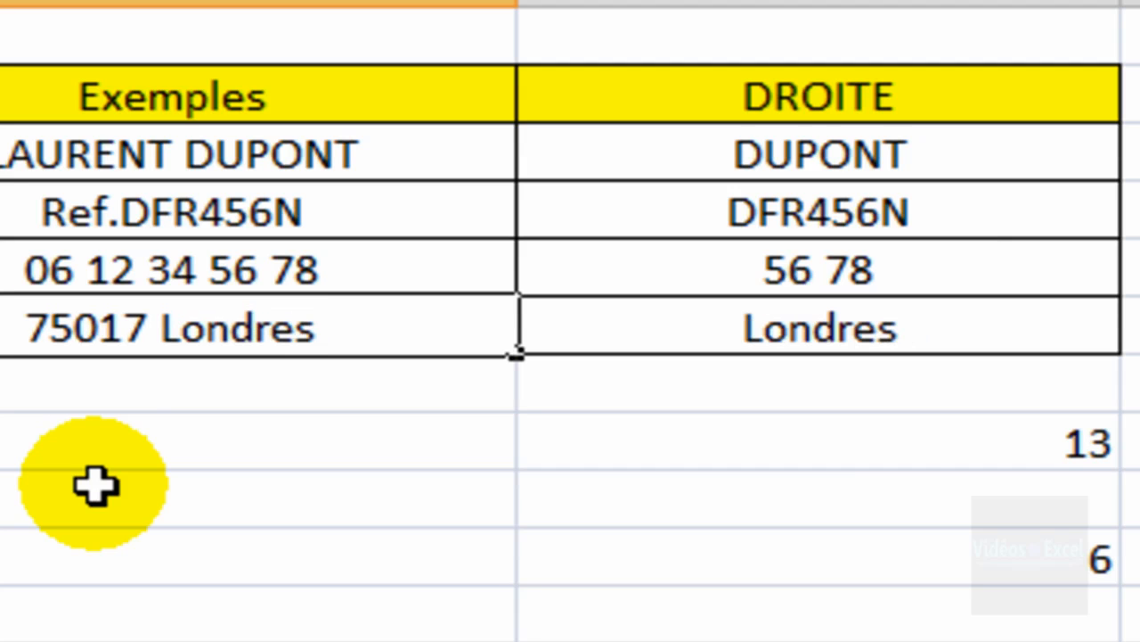
key("shift+Left")
key("shift+Left")
key("shift+Left")
key("shift+Left")
key("shift+Left")
key("shift+Left")
key("shift+Left")
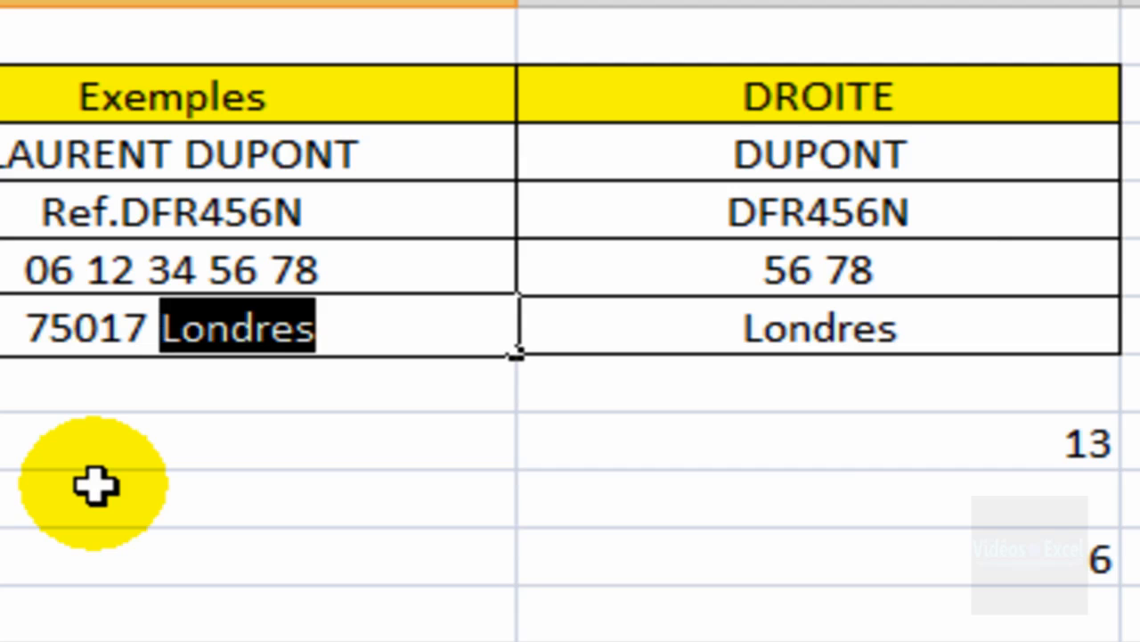
type("Par")
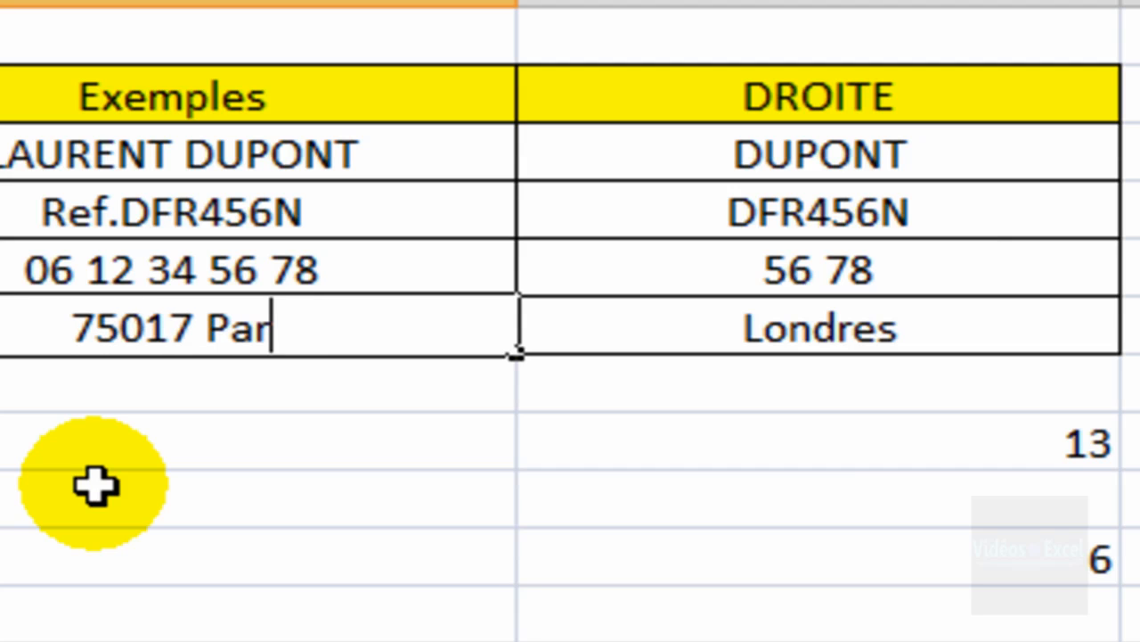
type("is")
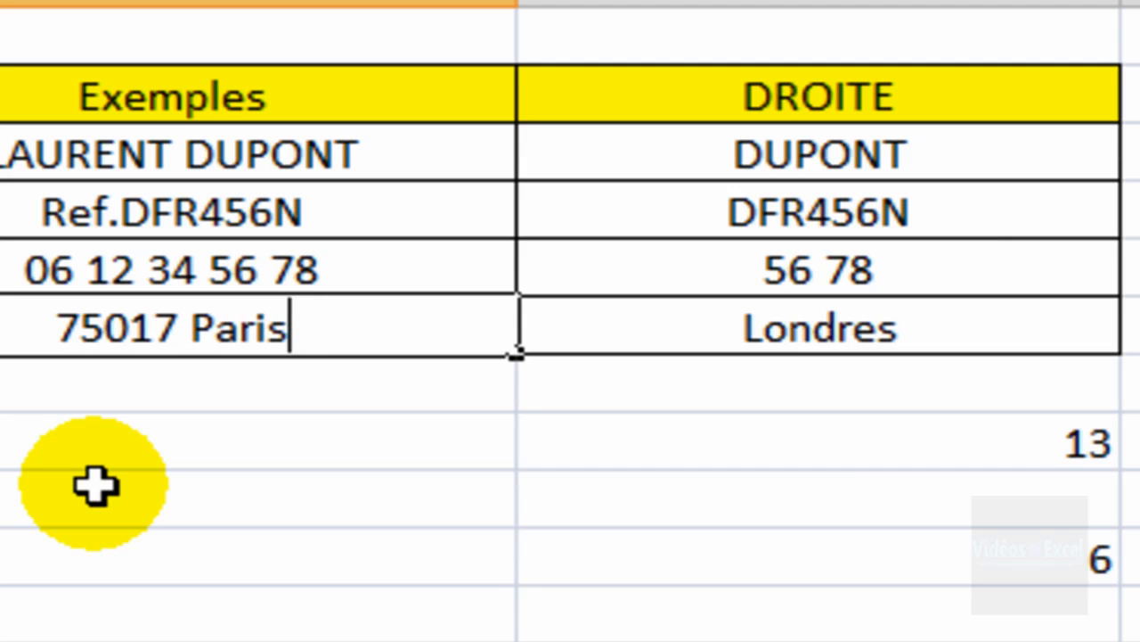
key("Return")
Clear the helper formulas for the character count and space position from cells C8 to C10.
key("Down")
key("Right")
key("Down")
key("Up")
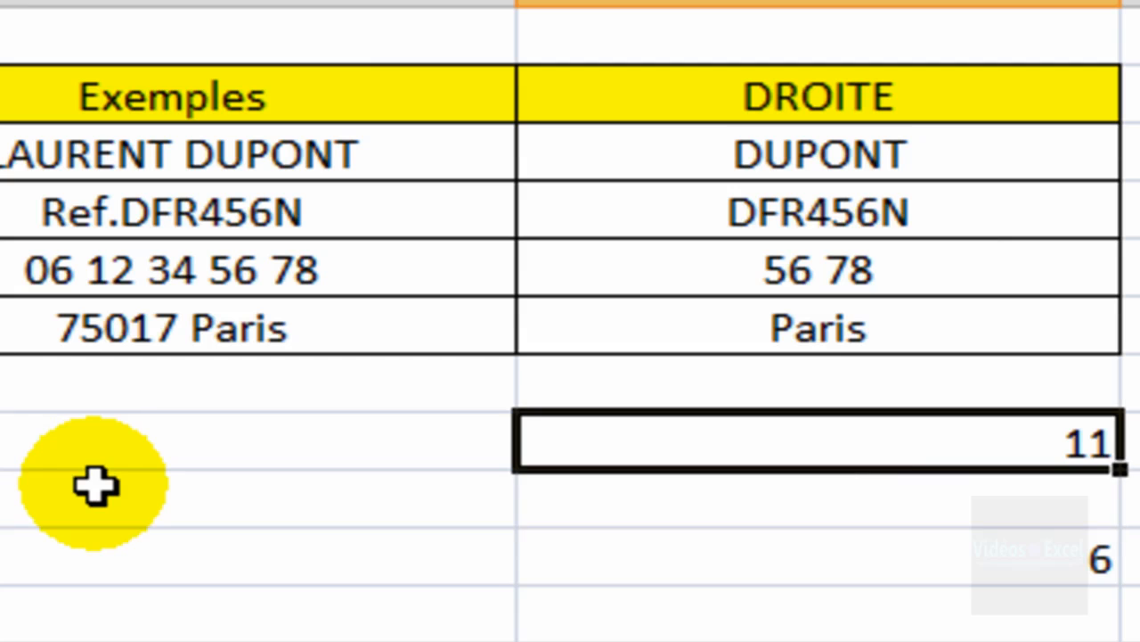
key("shift+Down")
key("shift+Down")
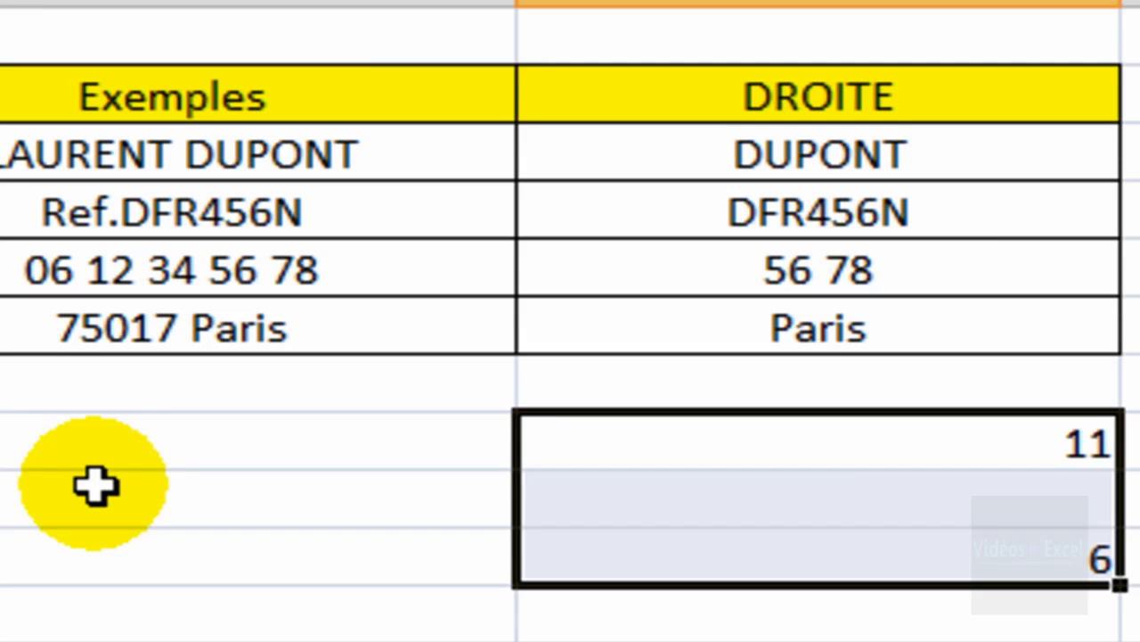
type("=")
key("Escape")
key("Delete")
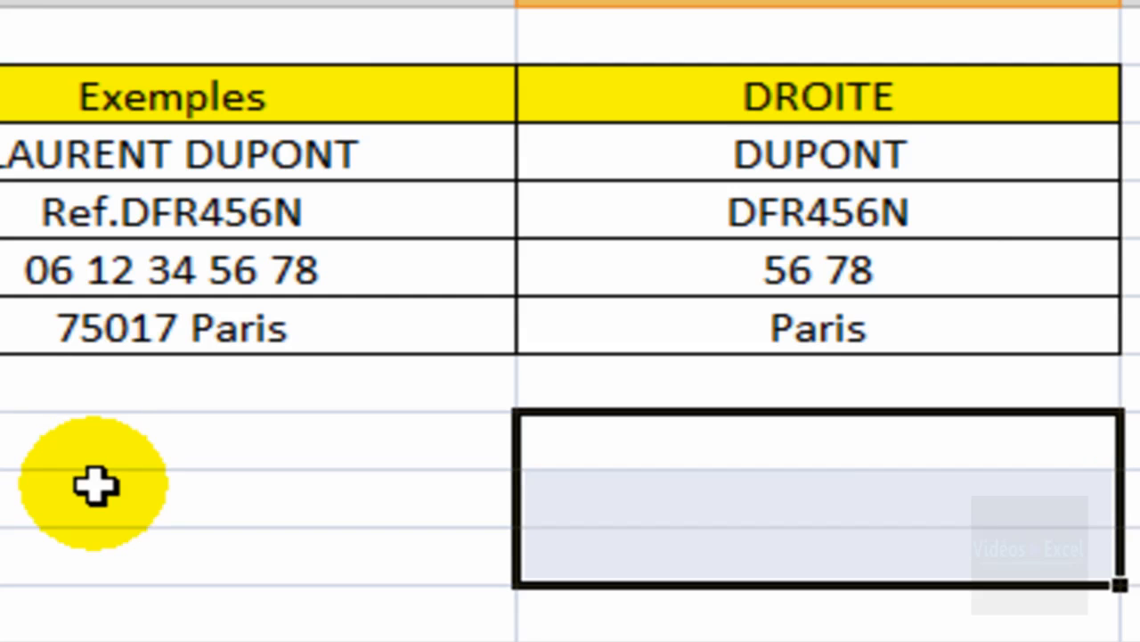
key("Up")
key("Down")
key("Down")
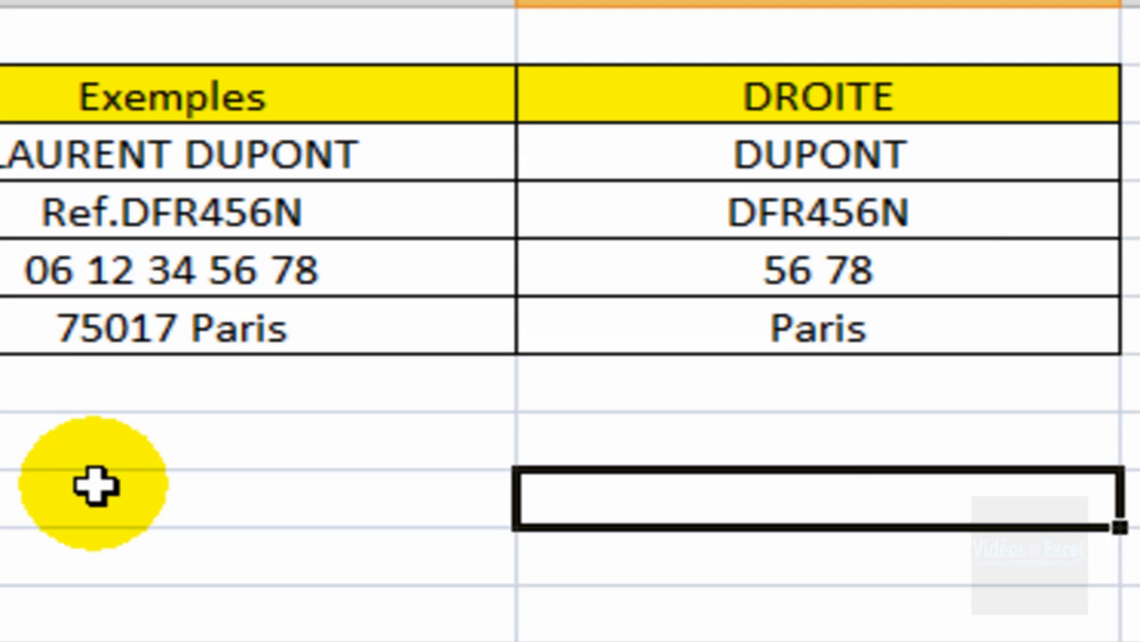